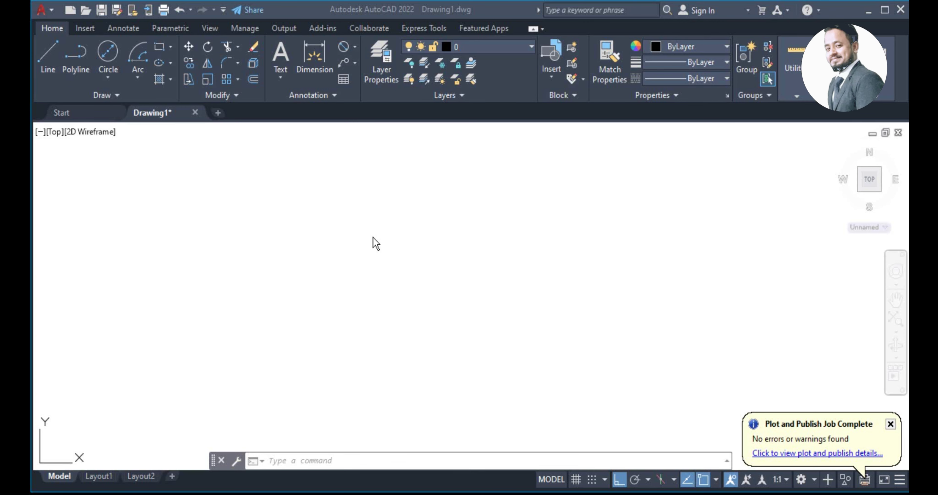
# Draw a five-pointed star from connected LINE segments, with Ortho off for the angled points.
pyautogui.click(404, 305)
pyautogui.write('l')
pyautogui.press('Return')
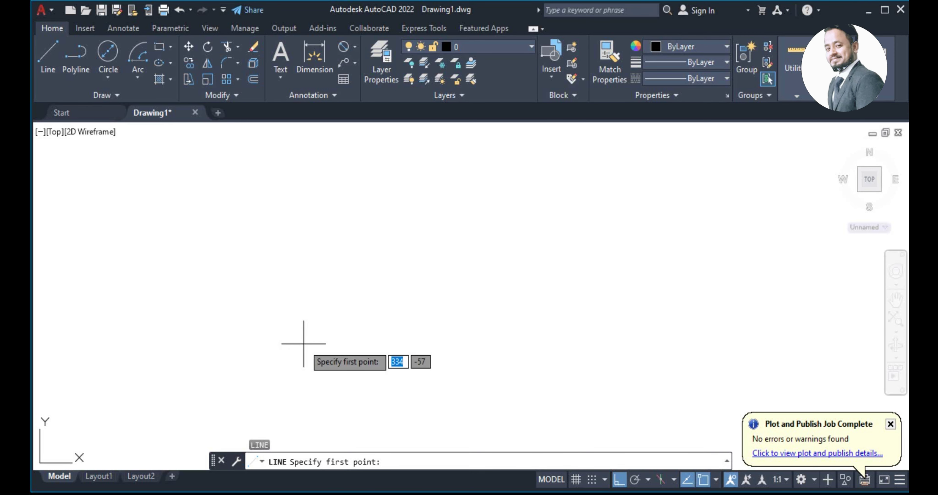
pyautogui.click(303, 343)
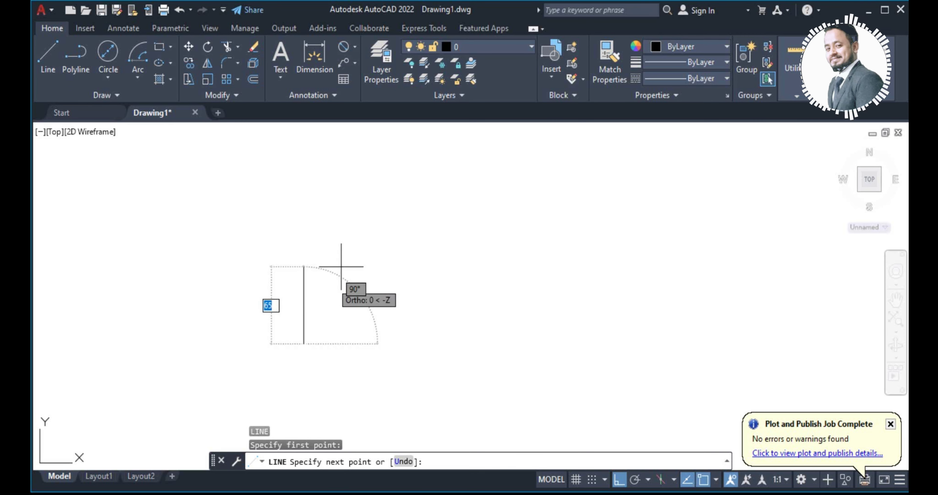
pyautogui.press('F8')
pyautogui.click(389, 181)
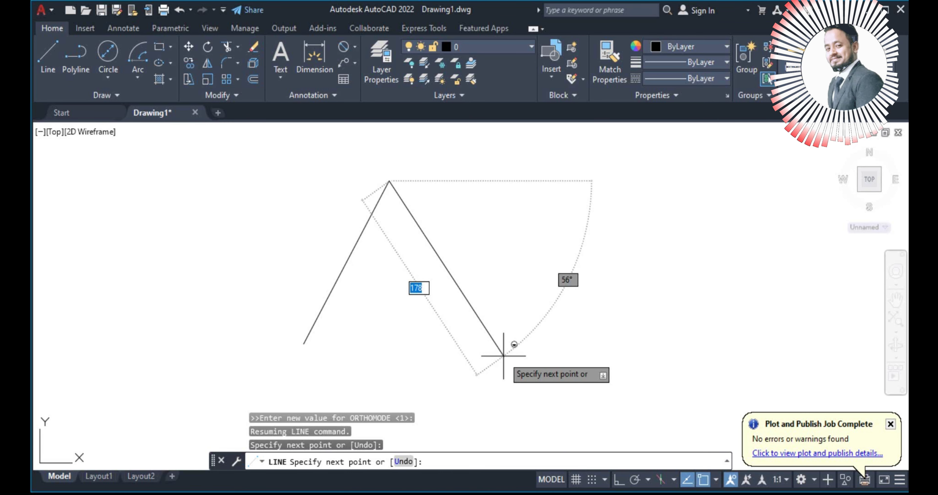
pyautogui.click(462, 324)
pyautogui.click(254, 256)
pyautogui.click(634, 198)
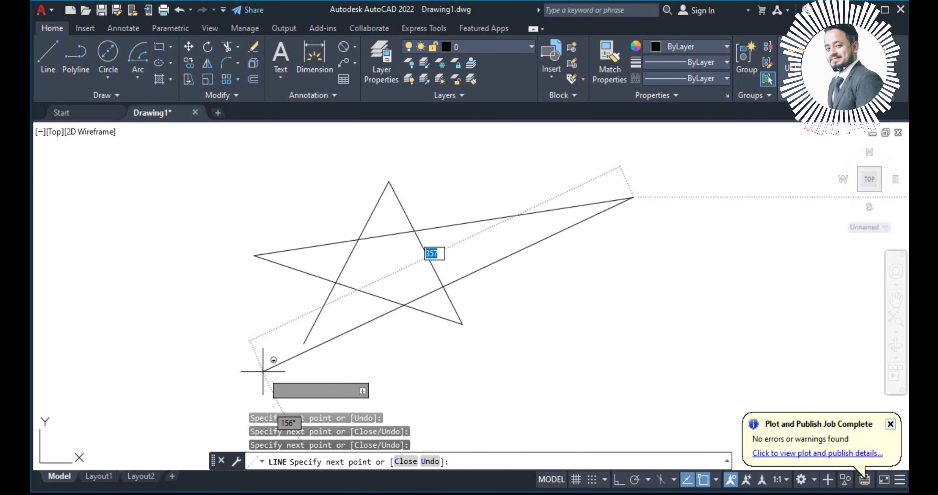
pyautogui.click(211, 378)
pyautogui.press('F8')
pyautogui.press('Escape')
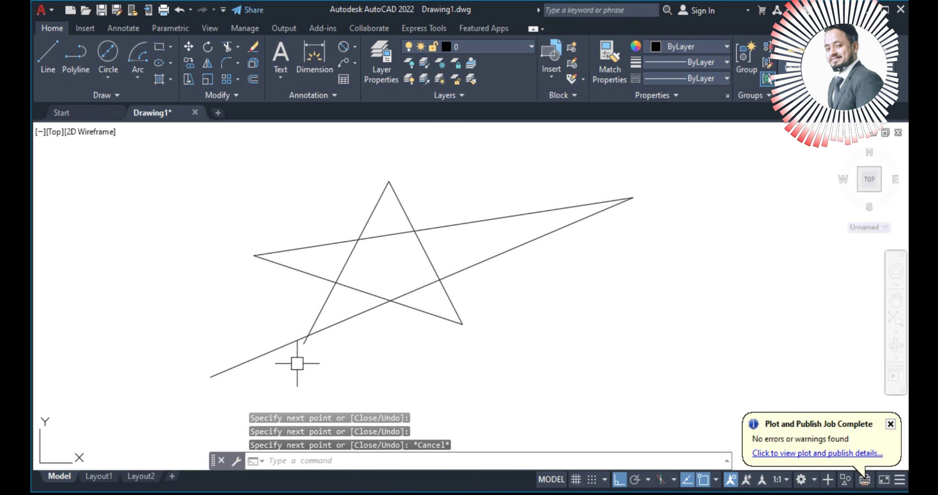
# Select the long diagonal line at the star's lower left.
pyautogui.scroll(3, 298, 363)
pyautogui.scroll(-2, 298, 363)
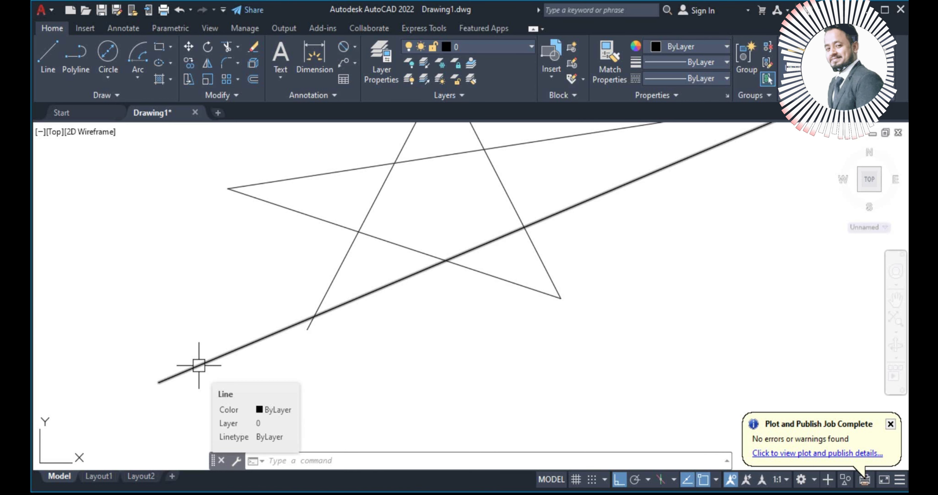
pyautogui.click(192, 370)
pyautogui.scroll(-2, 421, 391)
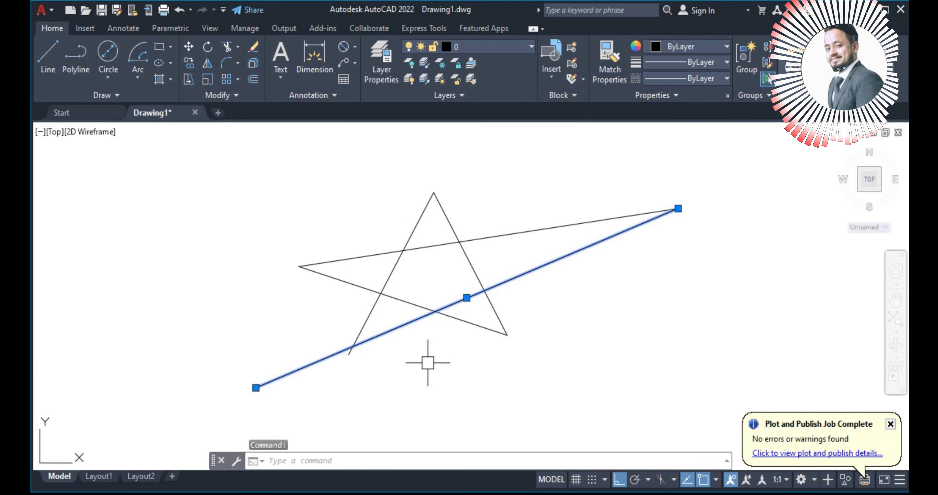
pyautogui.scroll(2, 311, 417)
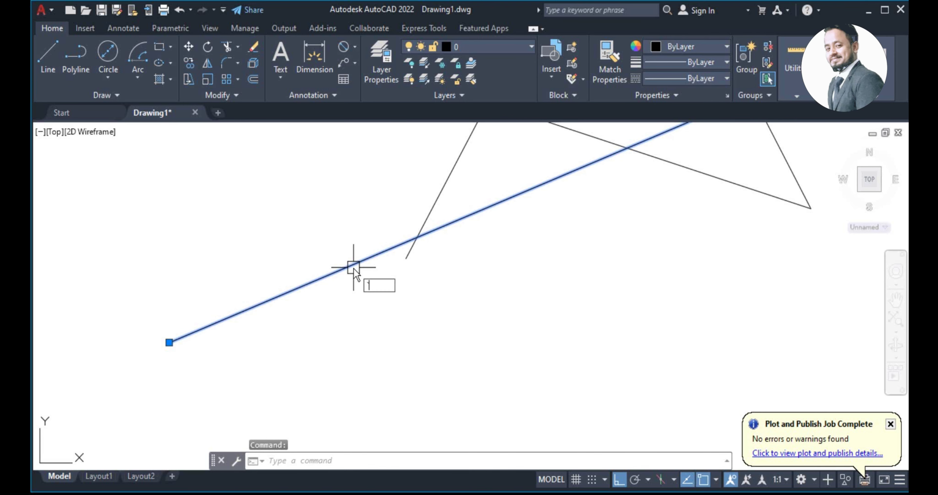
# Trim the overhanging line end and the short leftover stub at the star's lower-left point.
pyautogui.press('Escape')
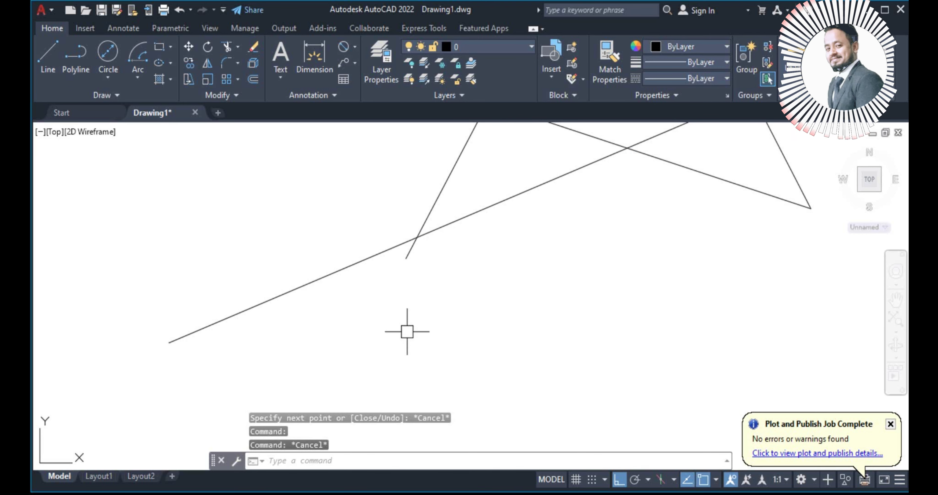
pyautogui.write('tr')
pyautogui.press('Return')
pyautogui.click(298, 284)
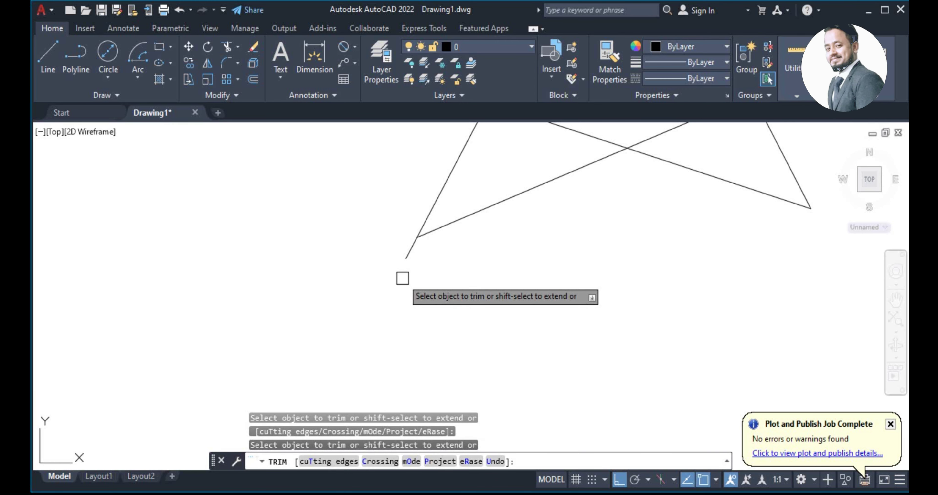
pyautogui.press('Escape')
pyautogui.write('TR')
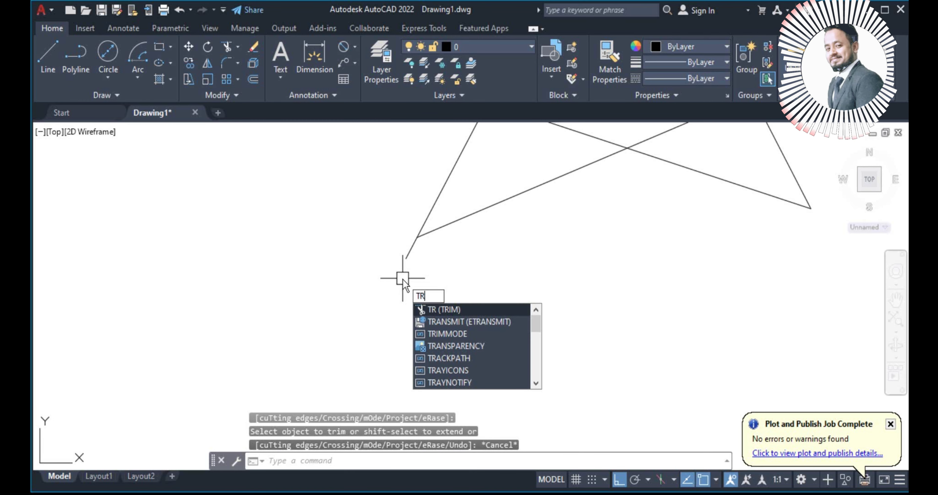
pyautogui.press('Return')
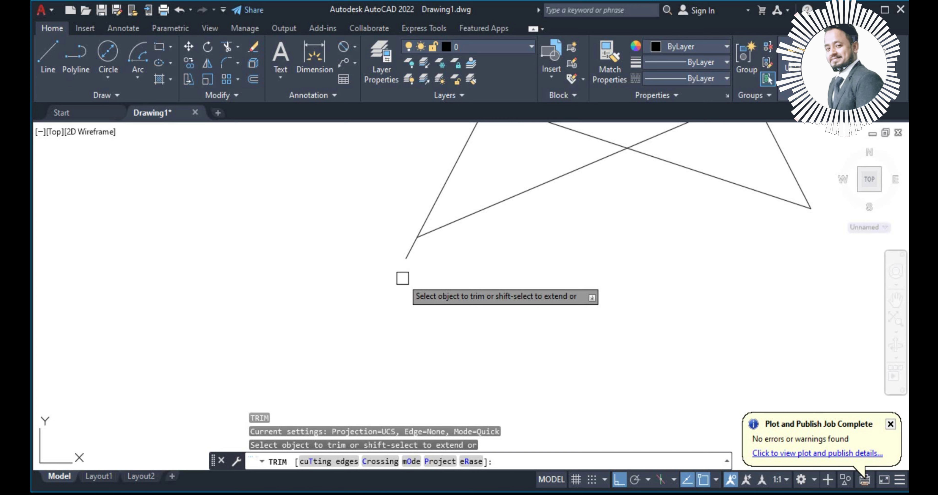
pyautogui.click(407, 256)
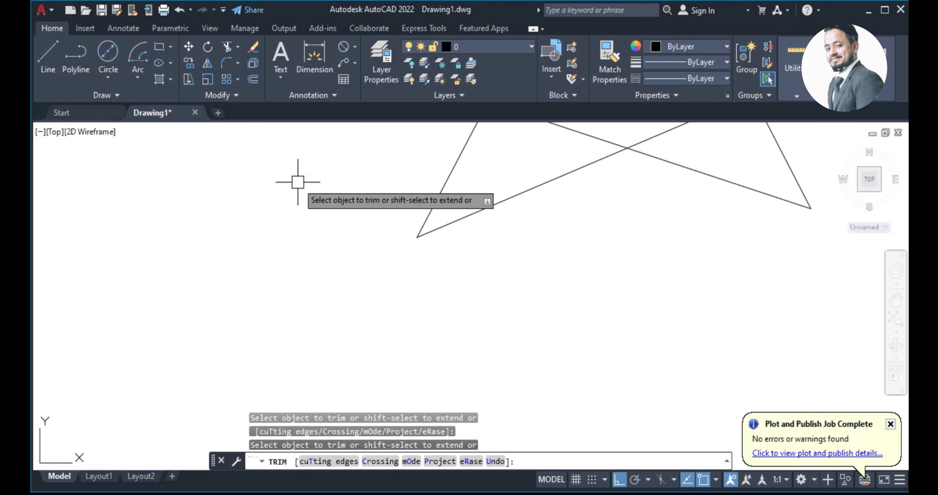
pyautogui.press('Escape')
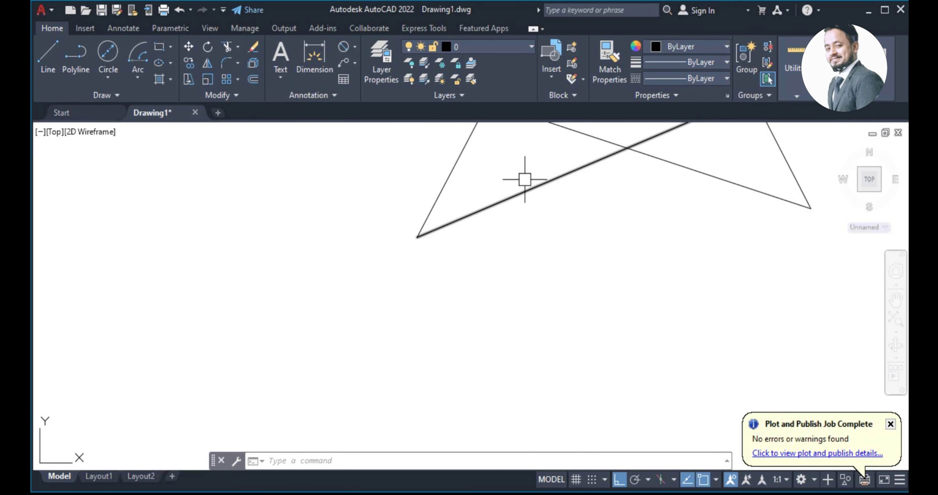
pyautogui.scroll(-3, 398, 346)
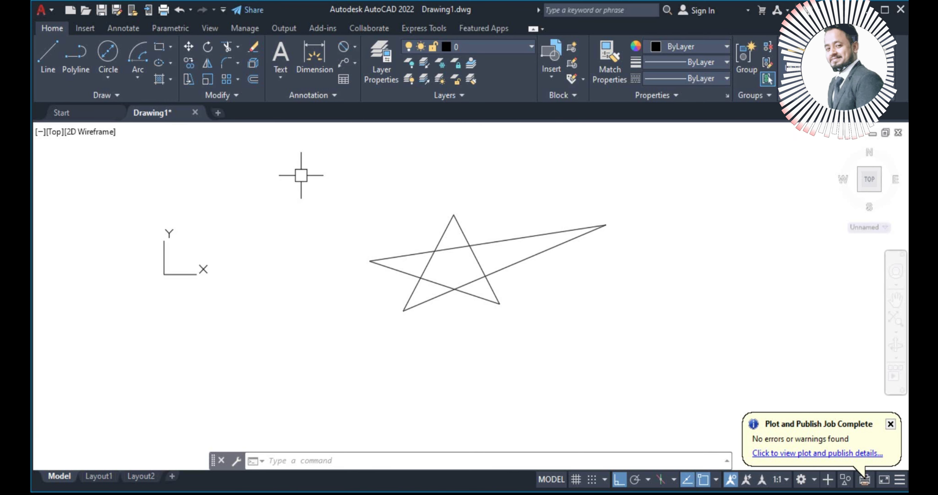
pyautogui.scroll(4, 344, 194)
pyautogui.scroll(-2, 343, 193)
# Window-select all five star lines and delete them.
pyautogui.click(327, 175)
pyautogui.click(799, 388)
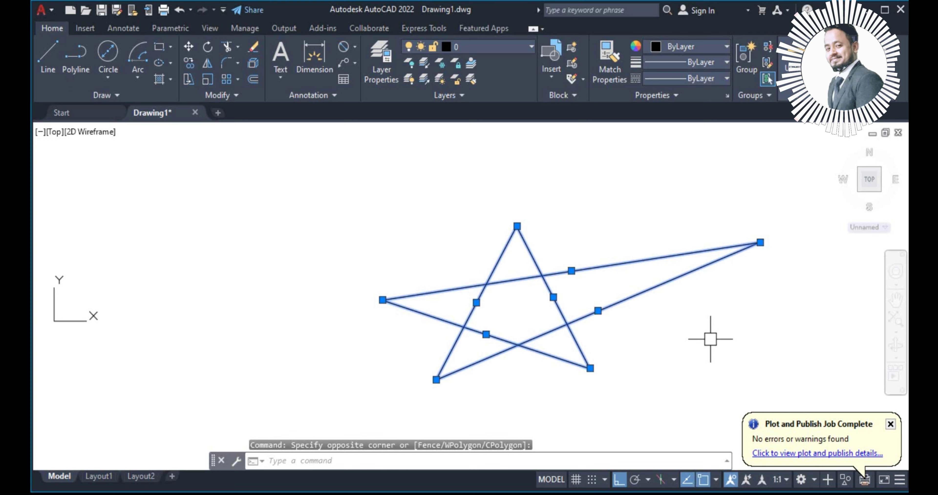
pyautogui.press('Delete')
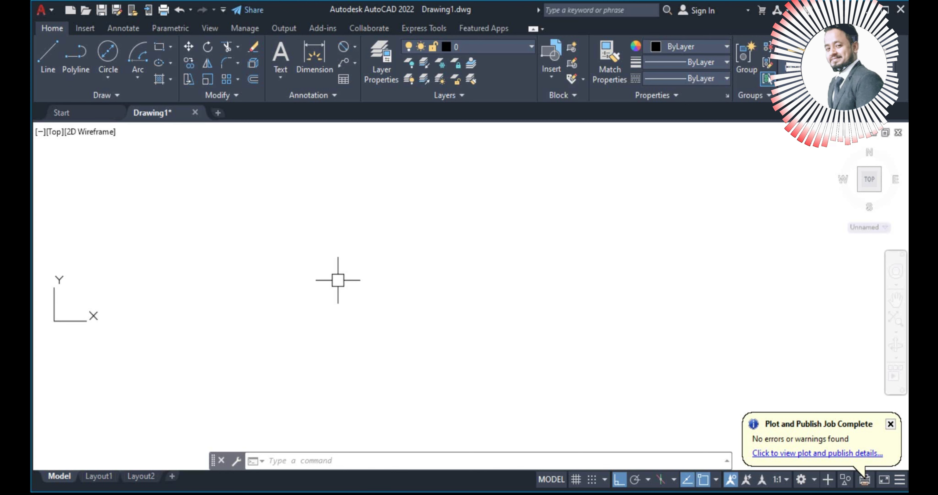
# With LINE, draw 85 units up from a picked start point, then 85 units right.
pyautogui.write('l')
pyautogui.press('Return')
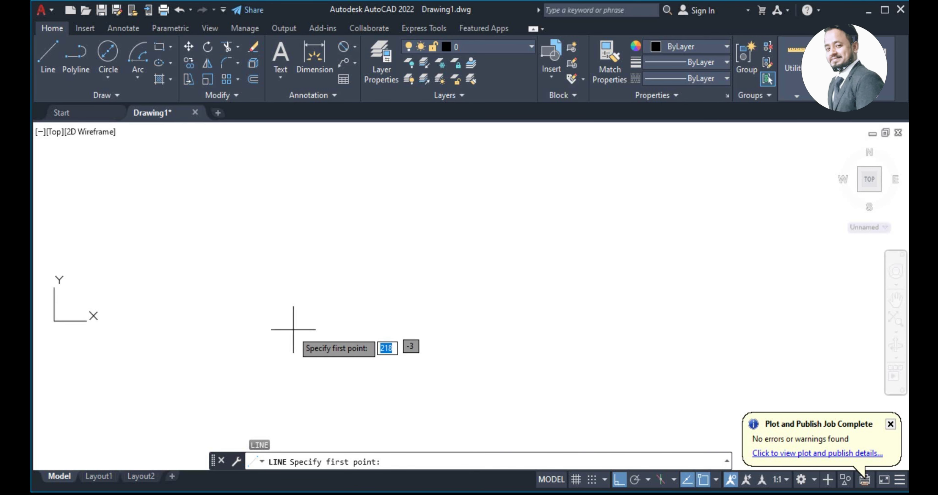
pyautogui.click(287, 346)
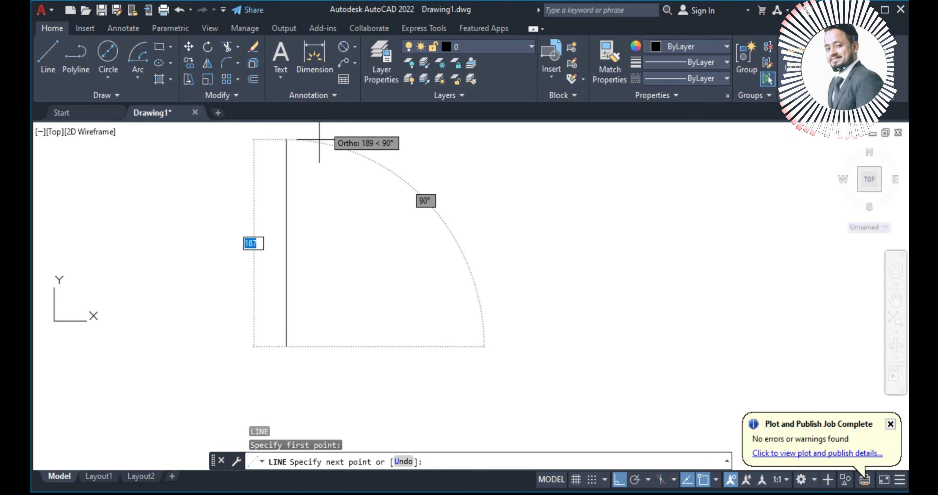
pyautogui.write('85')
pyautogui.press('Return')
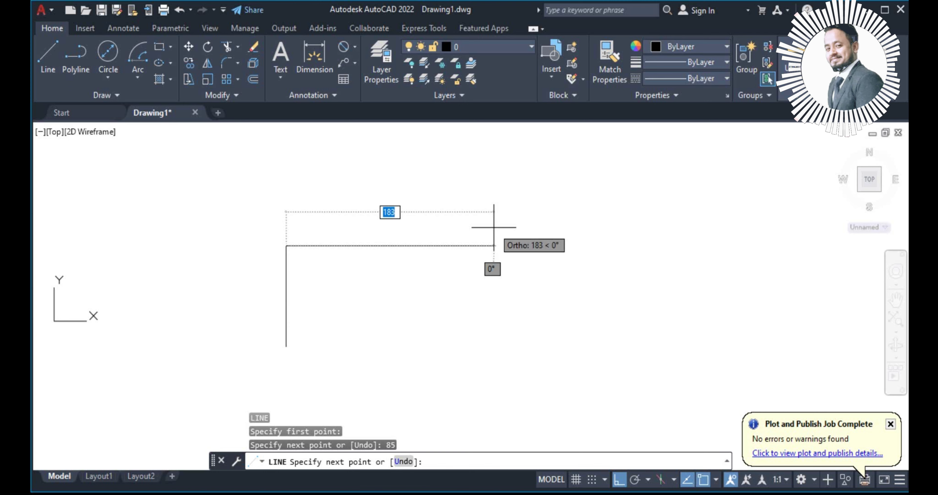
pyautogui.write('85')
pyautogui.press('Return')
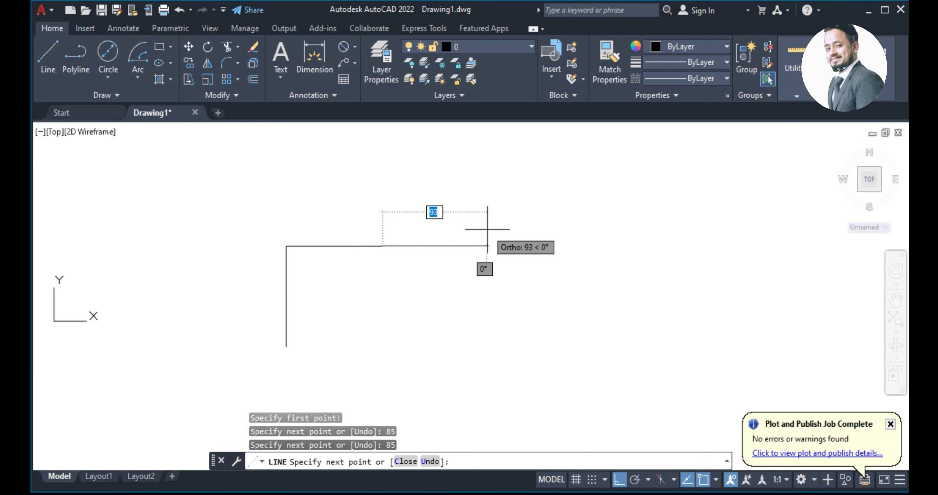
pyautogui.press('Escape')
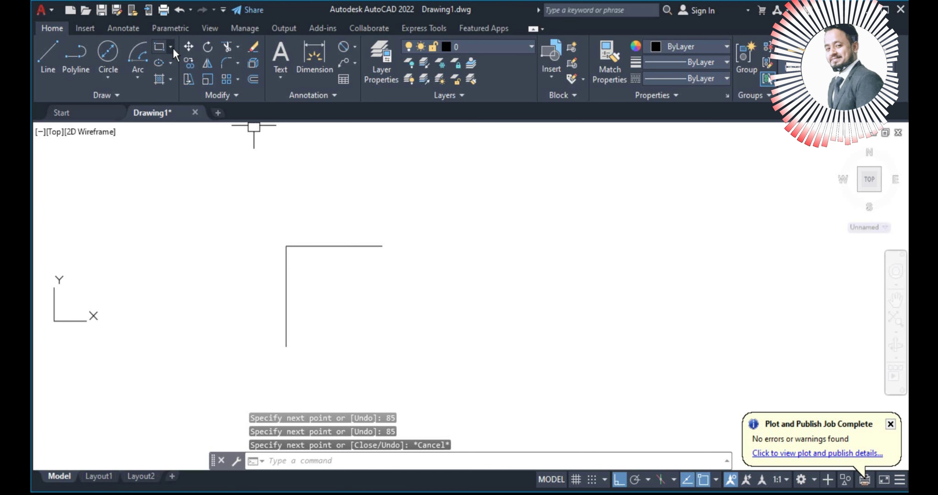
# Draw an ellipse at the horizontal line's right end with a 50-unit axis and 10-unit other axis.
pyautogui.click(172, 60)
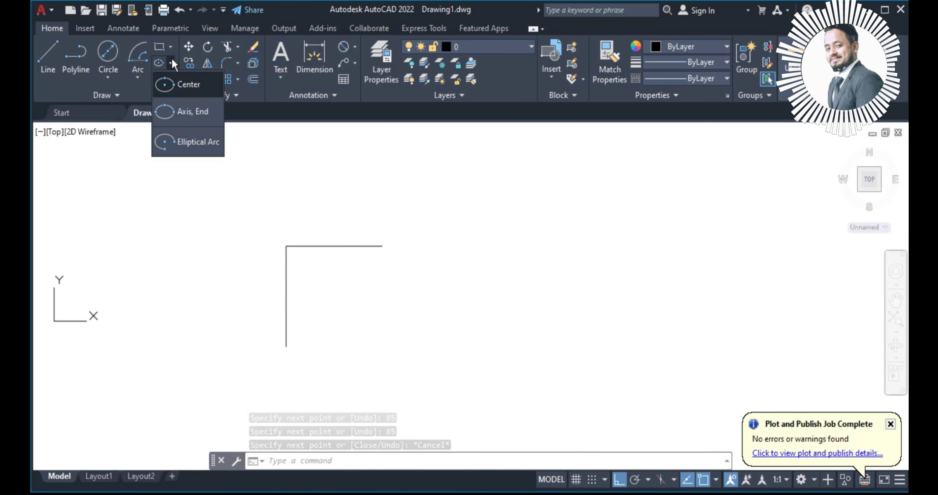
pyautogui.click(182, 113)
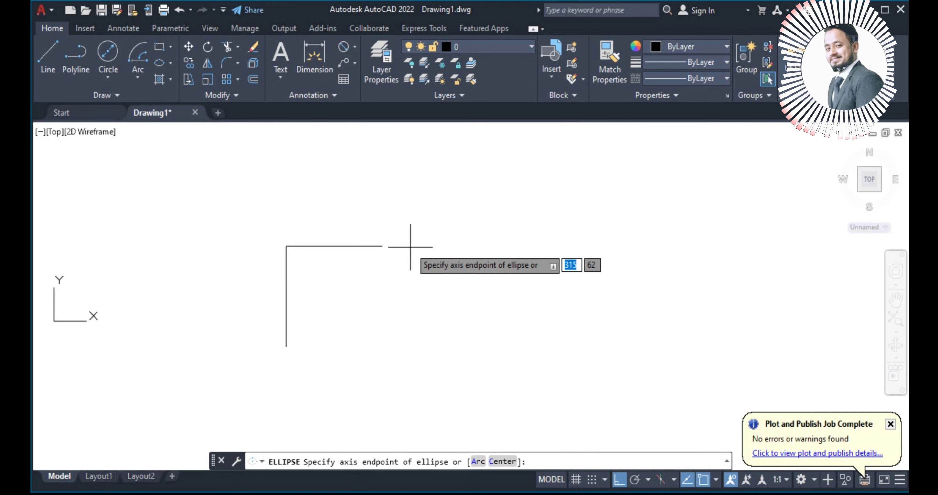
pyautogui.click(383, 246)
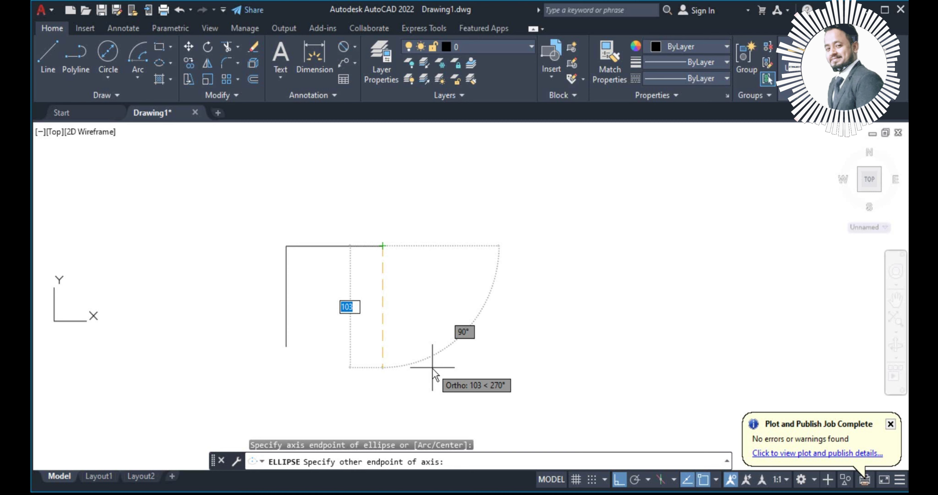
pyautogui.write('503')
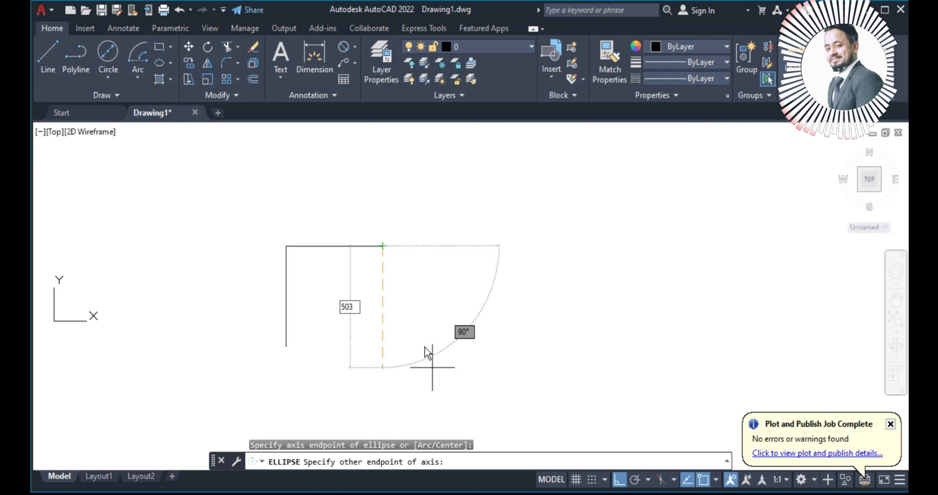
pyautogui.press('BackSpace')
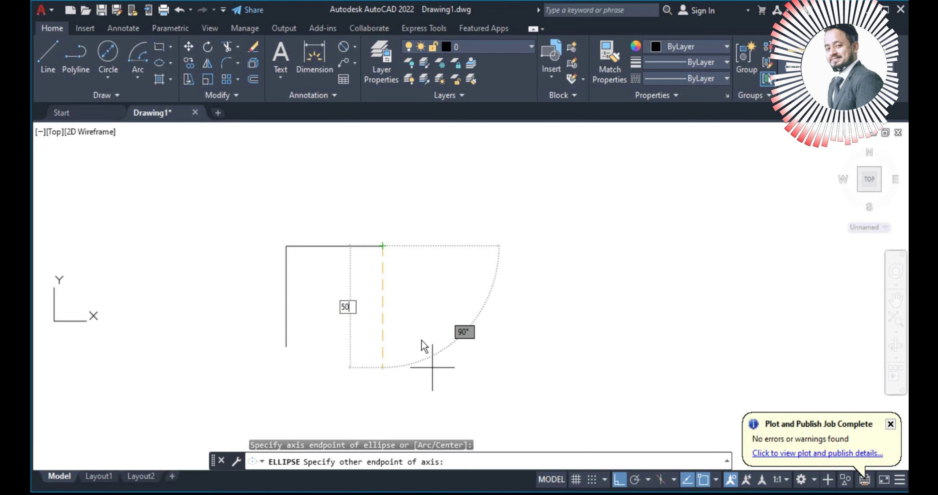
pyautogui.press('Return')
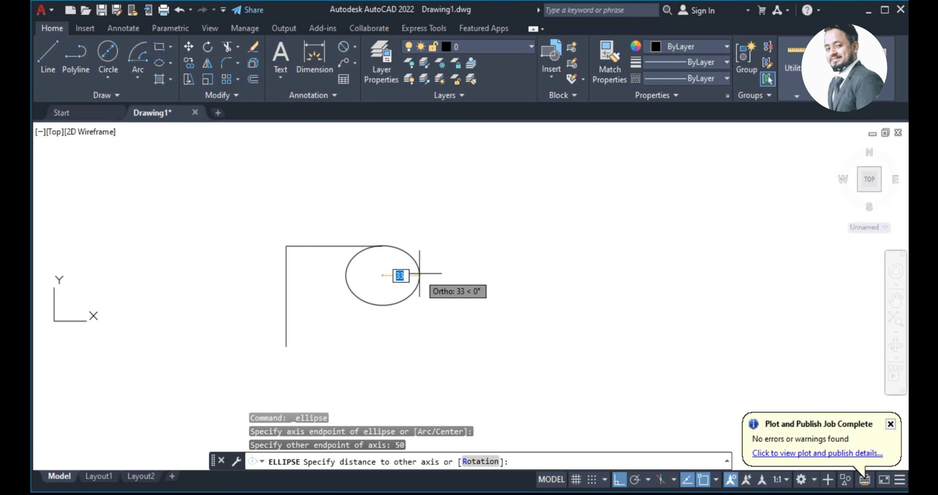
pyautogui.press('Return')
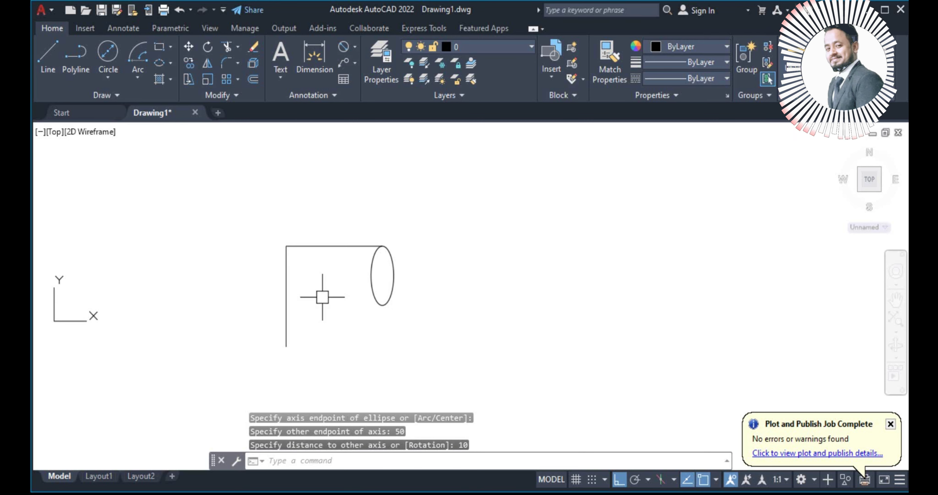
pyautogui.scroll(4, 310, 366)
pyautogui.scroll(-2, 308, 365)
pyautogui.moveTo(372, 218); pyautogui.dragTo(349, 252, button='middle')
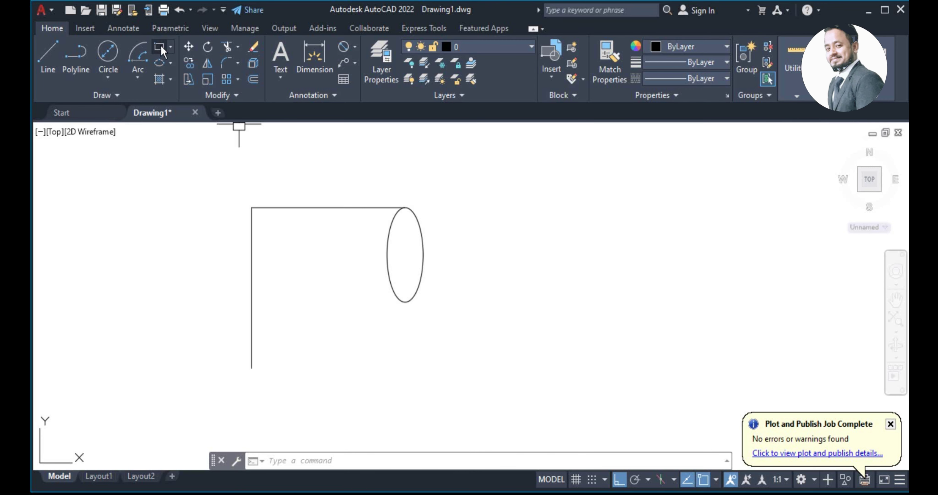
# Draw a flat ellipse at the vertical line's bottom end, axis 50 and other axis 10.
pyautogui.click(161, 62)
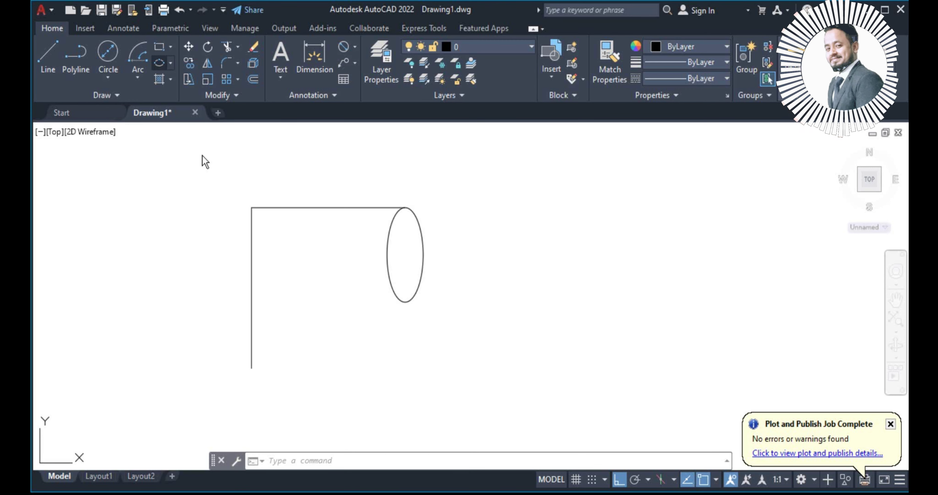
pyautogui.click(251, 367)
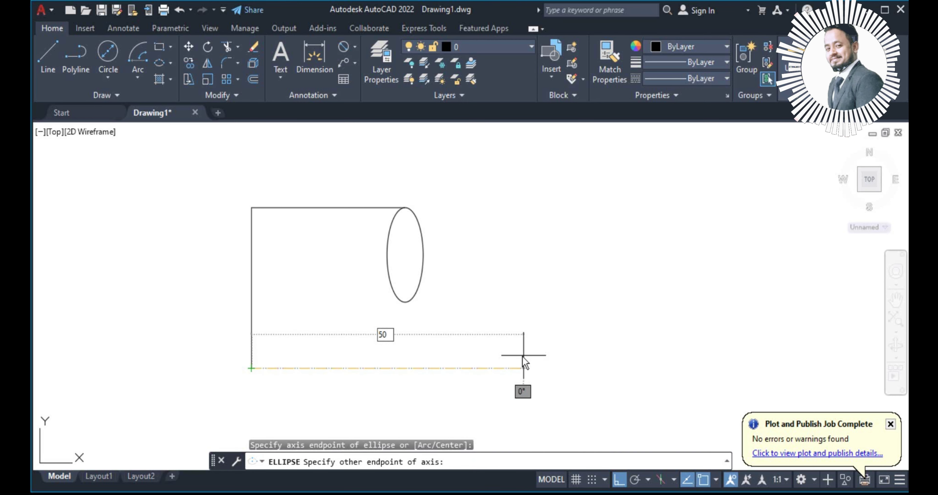
pyautogui.press('Return')
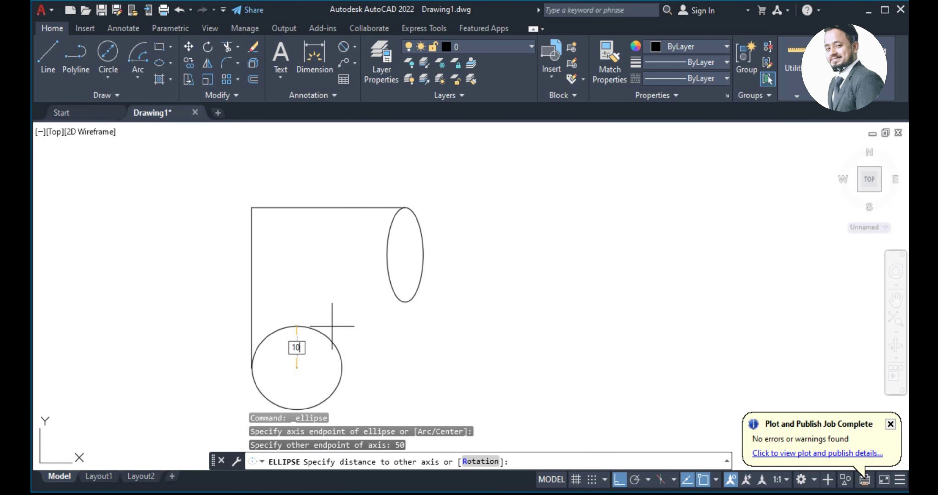
pyautogui.write('10')
pyautogui.press('Return')
pyautogui.scroll(2, 329, 370)
pyautogui.scroll(-4, 329, 368)
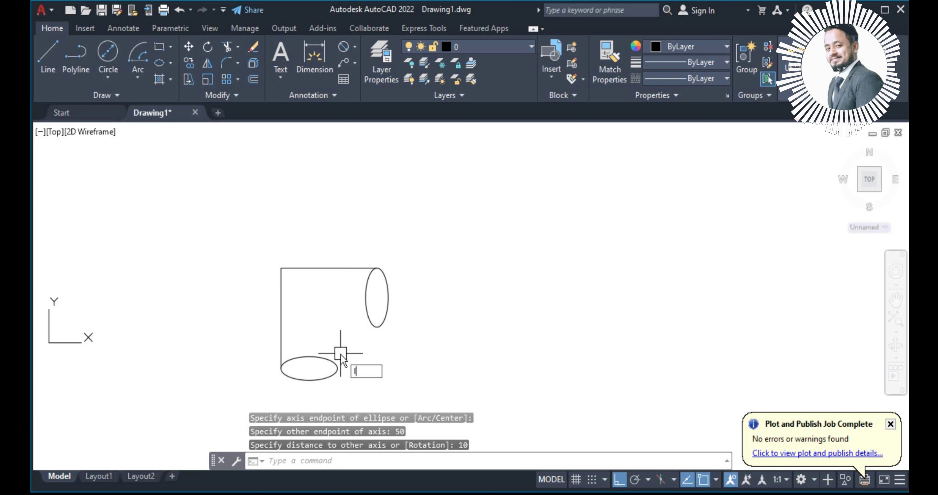
# Draw inner edge lines from the bottom ellipse to the right ellipse, then delete them to redo.
pyautogui.write('L')
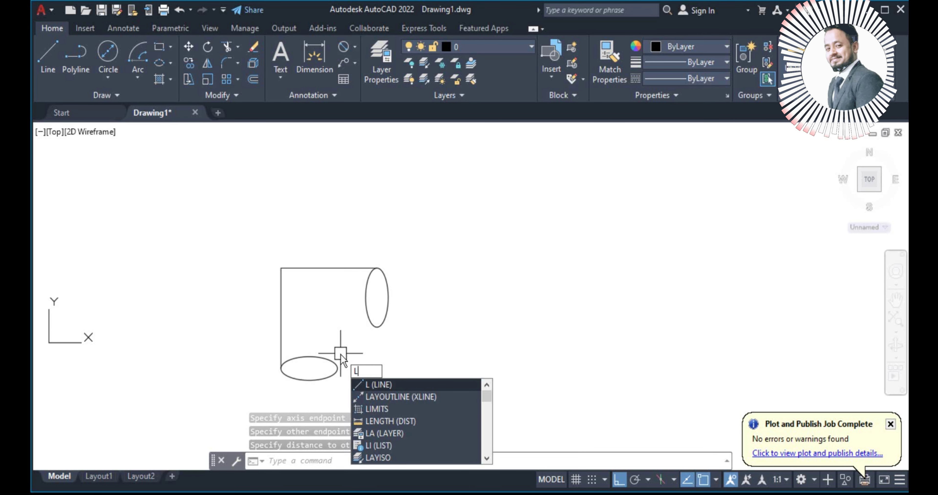
pyautogui.press('Return')
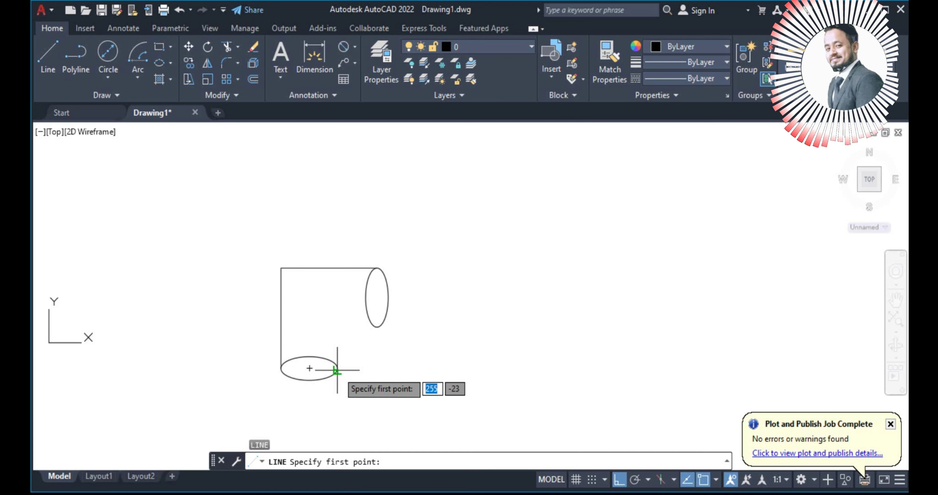
pyautogui.scroll(5, 338, 371)
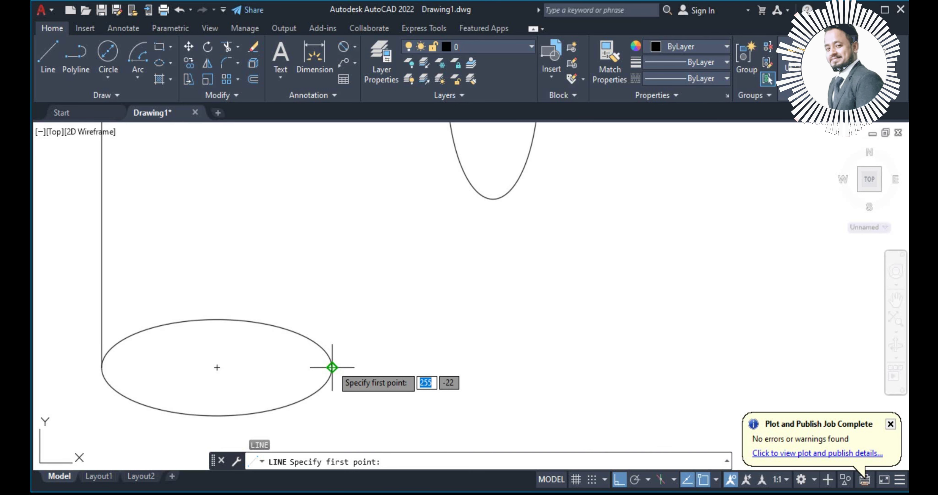
pyautogui.click(332, 367)
pyautogui.scroll(-4, 326, 311)
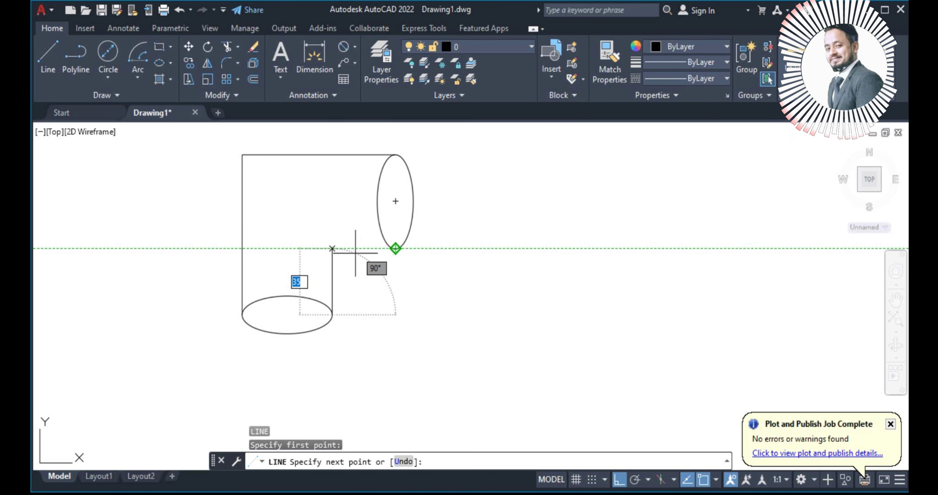
pyautogui.click(332, 248)
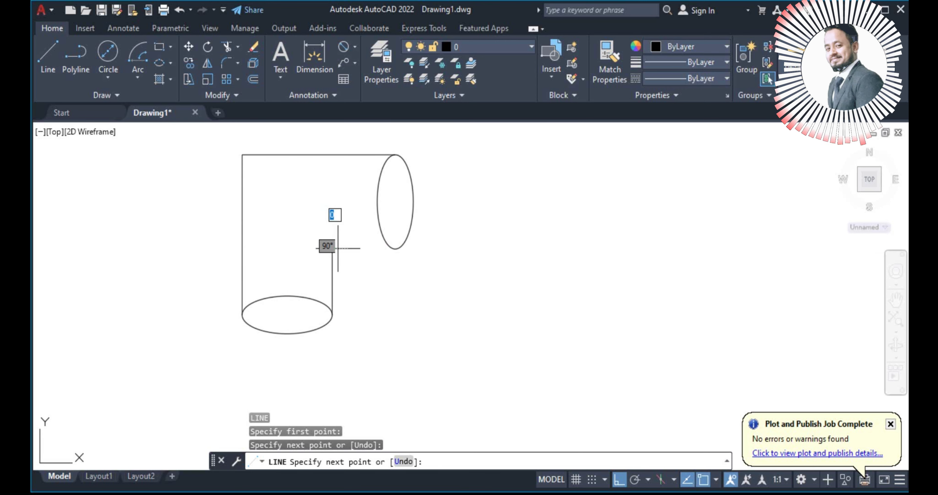
pyautogui.click(396, 248)
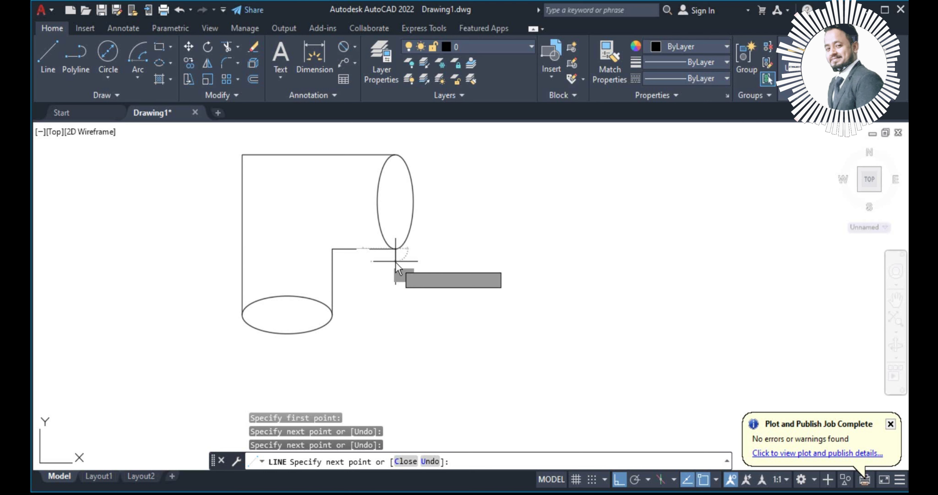
pyautogui.press('Escape')
pyautogui.press('Escape')
pyautogui.scroll(-2, 354, 287)
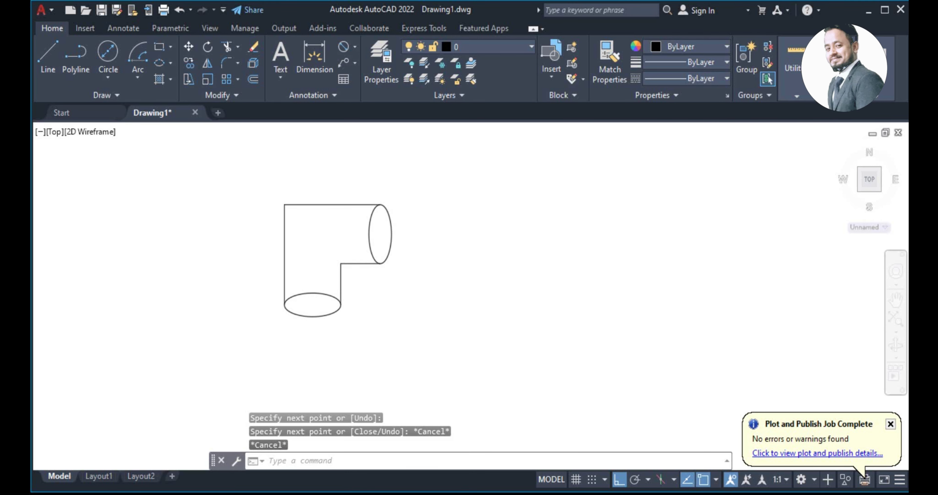
pyautogui.scroll(4, 356, 288)
pyautogui.scroll(-2, 358, 287)
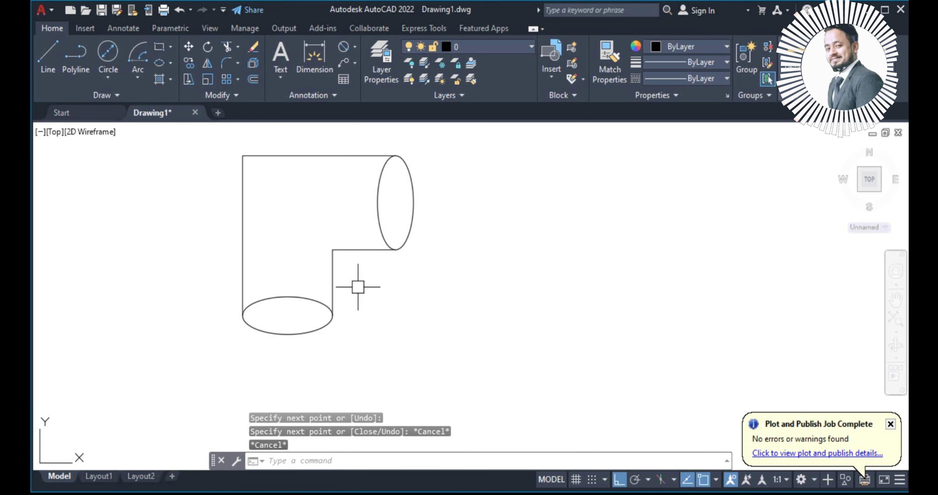
pyautogui.click(334, 282)
pyautogui.press('Delete')
# Redraw the vertical inner edge from the bottom ellipse and a horizontal inner edge crossing past it.
pyautogui.write('l')
pyautogui.press('Return')
pyautogui.click(333, 316)
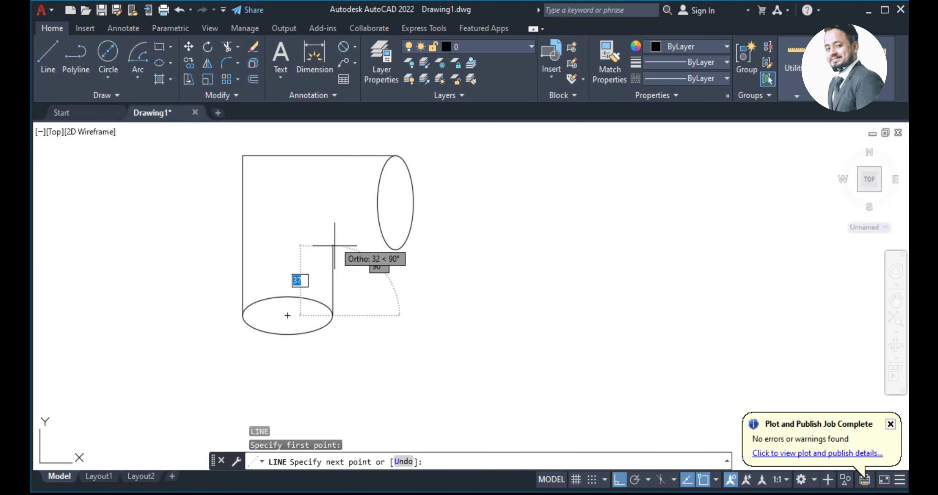
pyautogui.click(332, 201)
pyautogui.press('Escape')
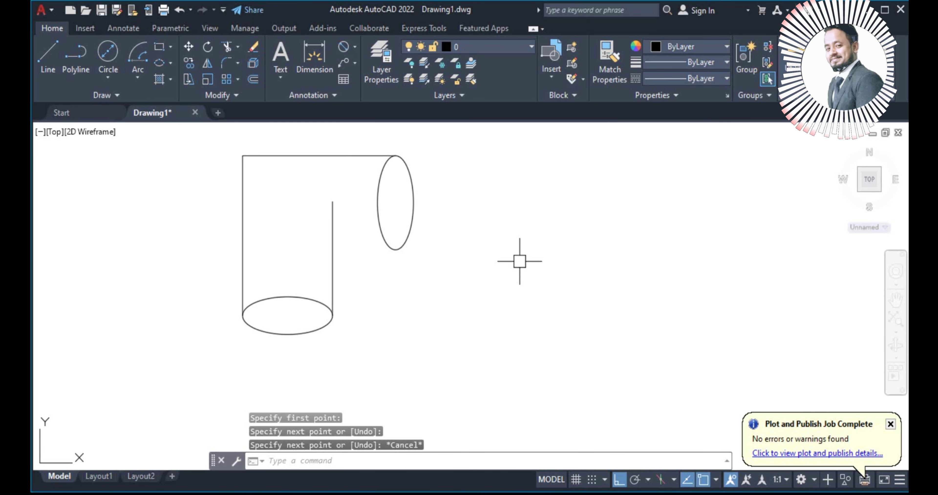
pyautogui.press('Return')
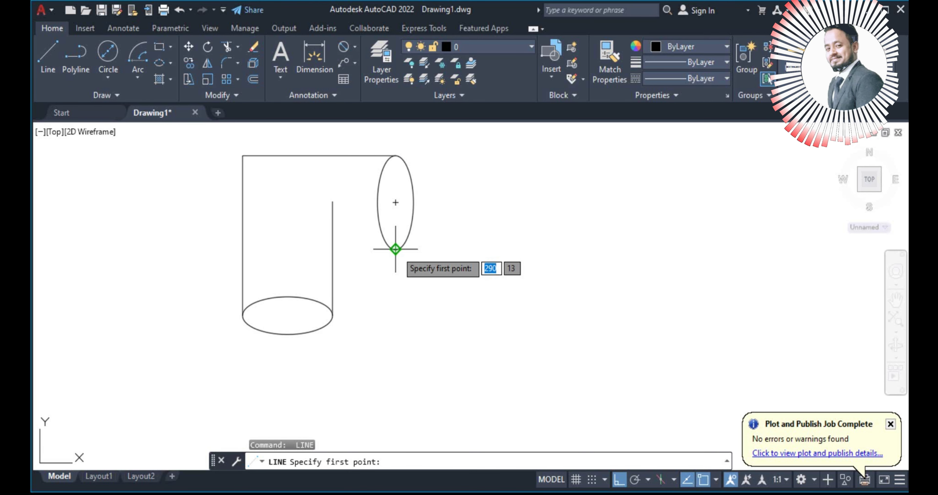
pyautogui.click(396, 249)
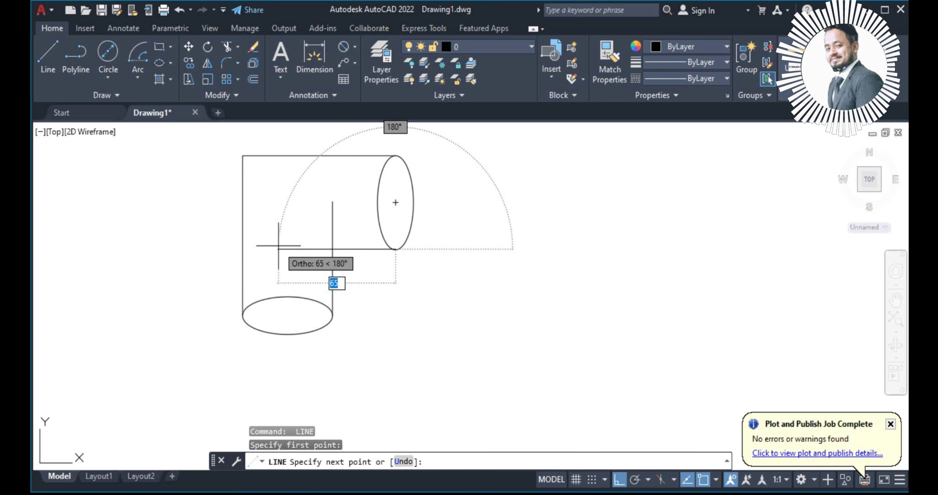
pyautogui.click(287, 250)
pyautogui.press('Escape')
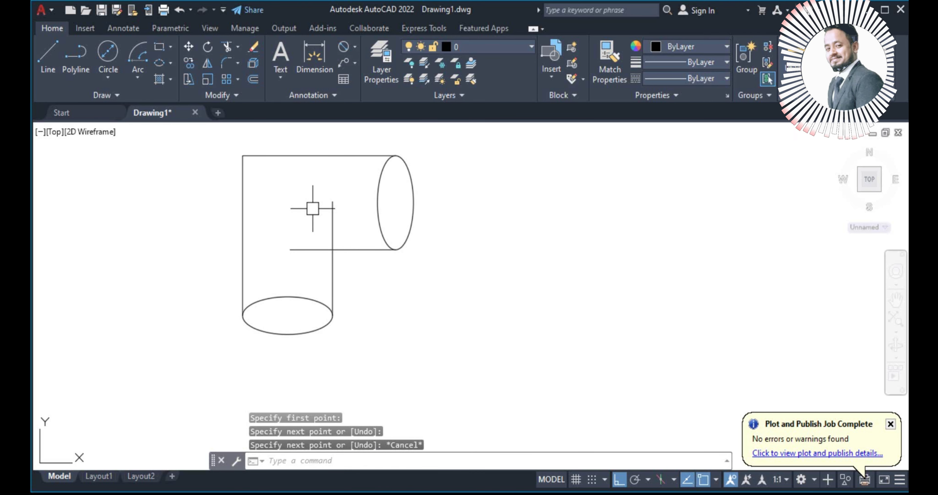
pyautogui.write('tr')
pyautogui.press('Return')
# Trim the horizontal and vertical stubs beyond the elbow's inner corner.
pyautogui.click(312, 254)
pyautogui.click(328, 221)
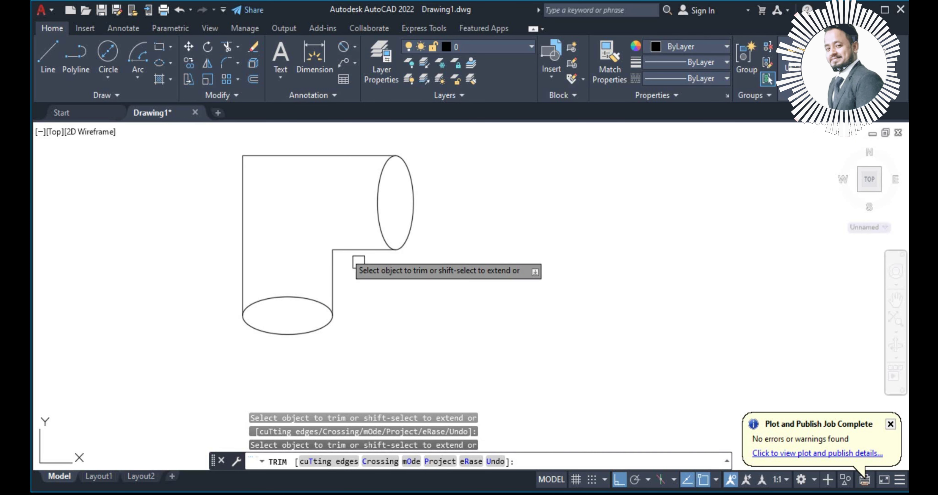
pyautogui.scroll(1, 356, 287)
pyautogui.scroll(-1, 366, 320)
pyautogui.scroll(1, 368, 327)
pyautogui.scroll(-1, 371, 323)
pyautogui.moveTo(445, 282)
pyautogui.mouseDown(button='middle')
pyautogui.moveTo(417, 314)
pyautogui.moveTo(407, 310)
pyautogui.mouseUp(button='middle')
pyautogui.press('Escape')
# Draw an L-shaped centre line from the bottom ellipse's lowest point up and across to the right ellipse.
pyautogui.press('Return')
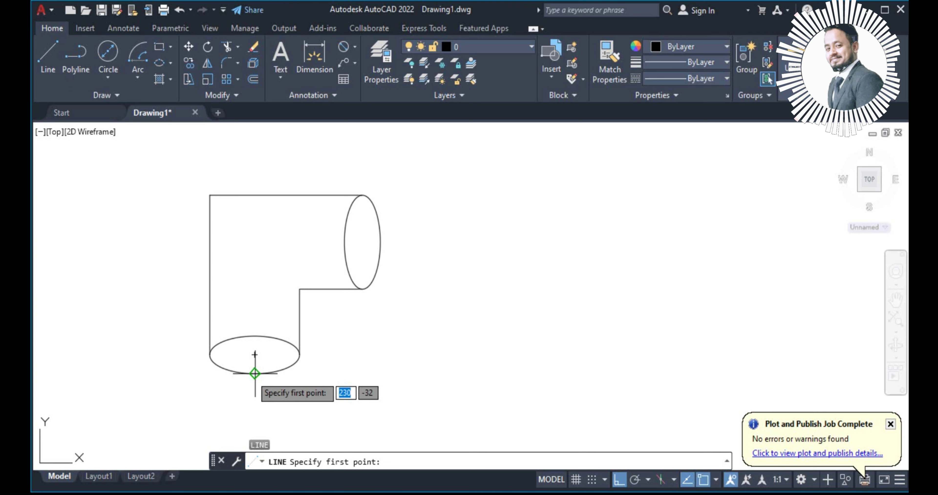
pyautogui.click(255, 373)
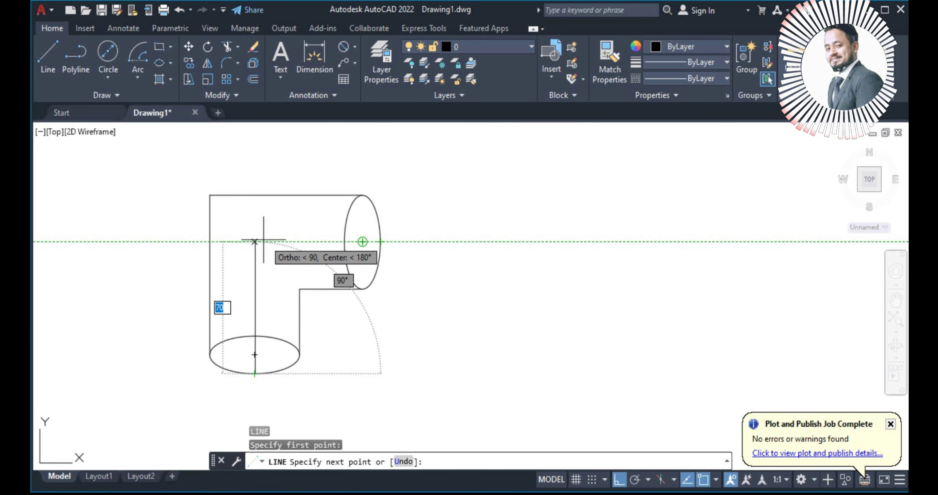
pyautogui.click(255, 241)
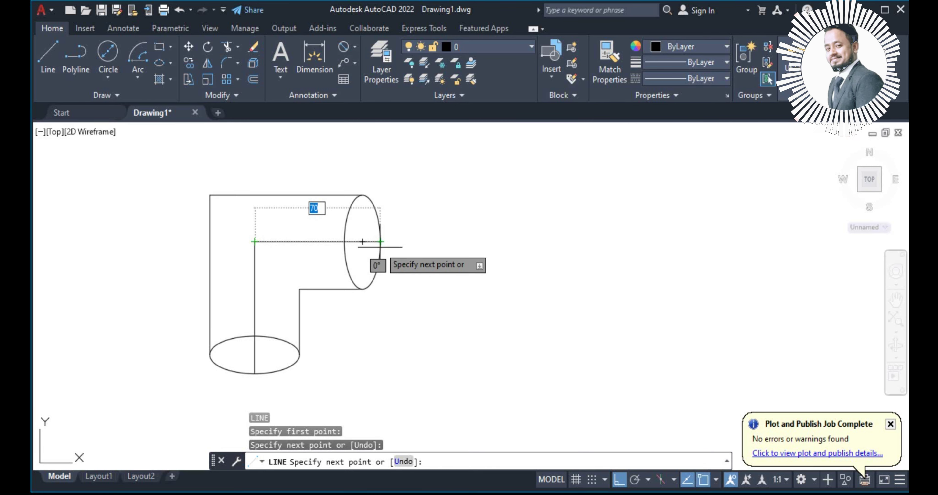
pyautogui.click(380, 242)
pyautogui.press('Escape')
# Trim the centre line inside the right ellipse, the bottom ellipse's upper arc, and the corner stub.
pyautogui.write('tr')
pyautogui.press('Return')
pyautogui.click(375, 238)
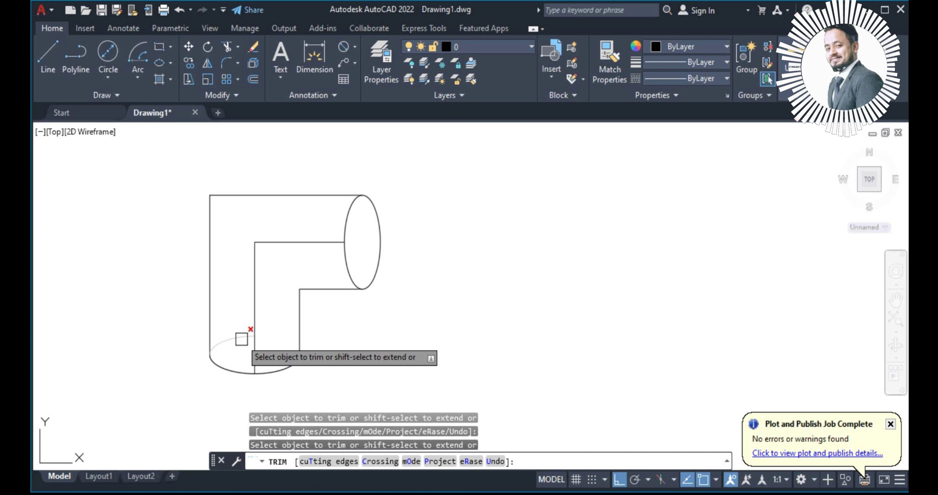
pyautogui.click(254, 338)
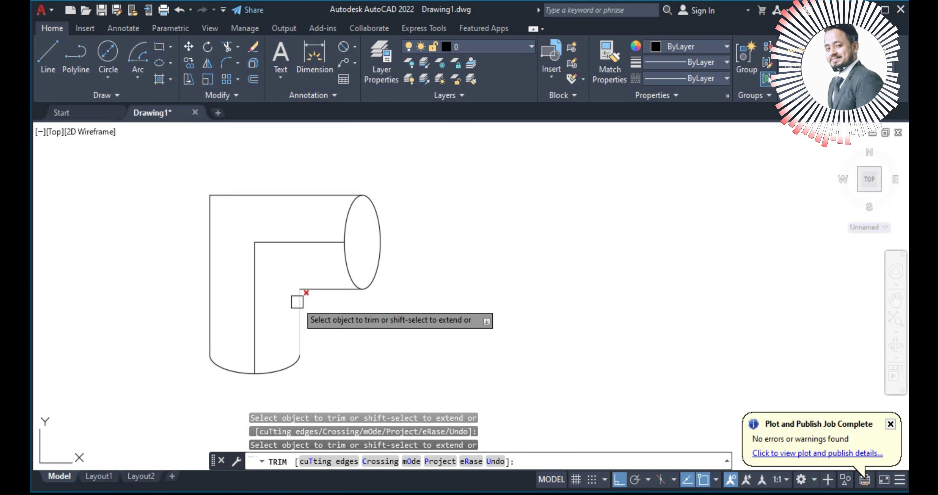
pyautogui.click(297, 301)
pyautogui.press('Return')
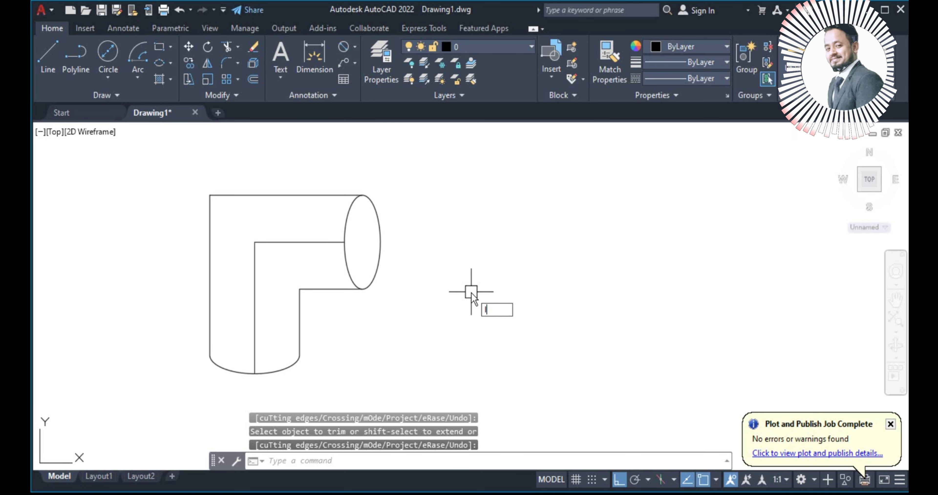
pyautogui.write('l')
pyautogui.press('Return')
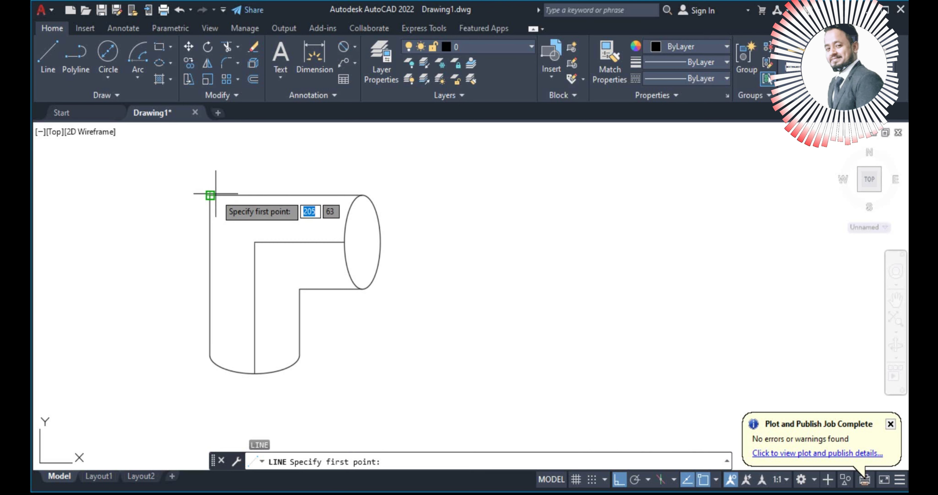
# Draw a diagonal mitre line from the elbow's outer top-left corner to its inner corner.
pyautogui.click(211, 196)
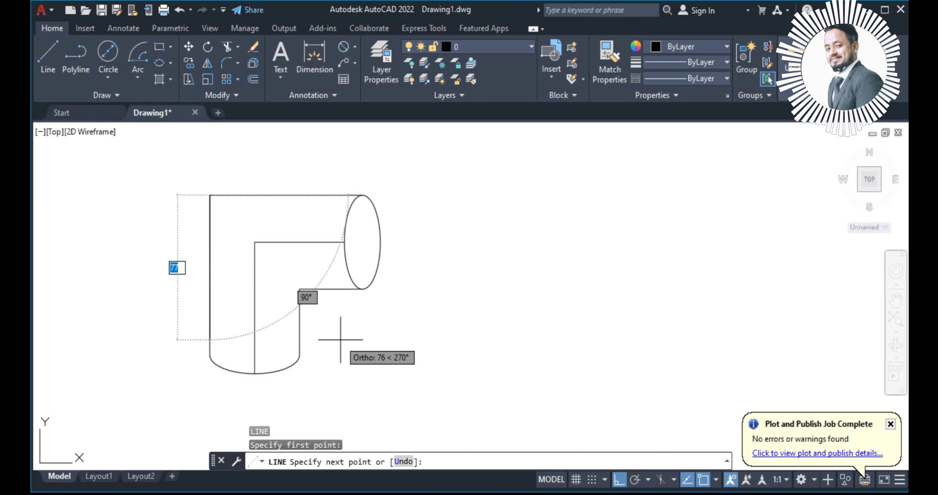
pyautogui.press('F8')
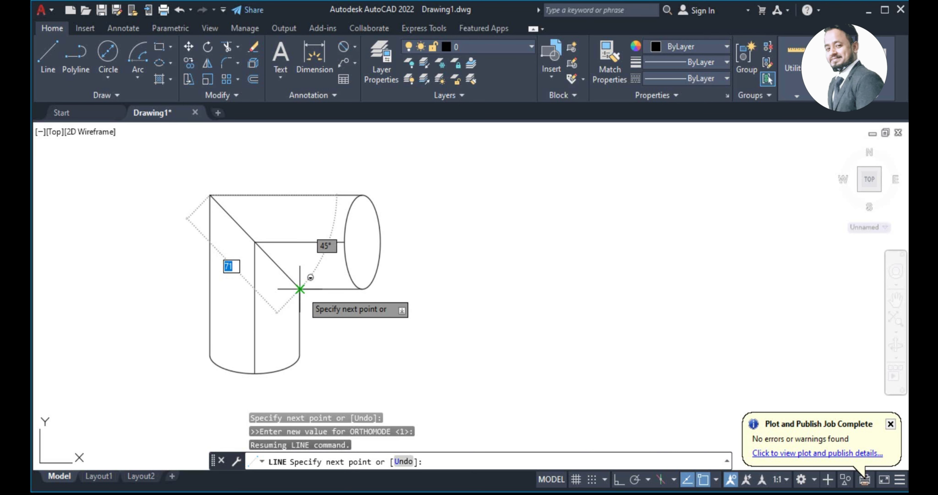
pyautogui.click(300, 289)
pyautogui.press('F8')
pyautogui.press('Escape')
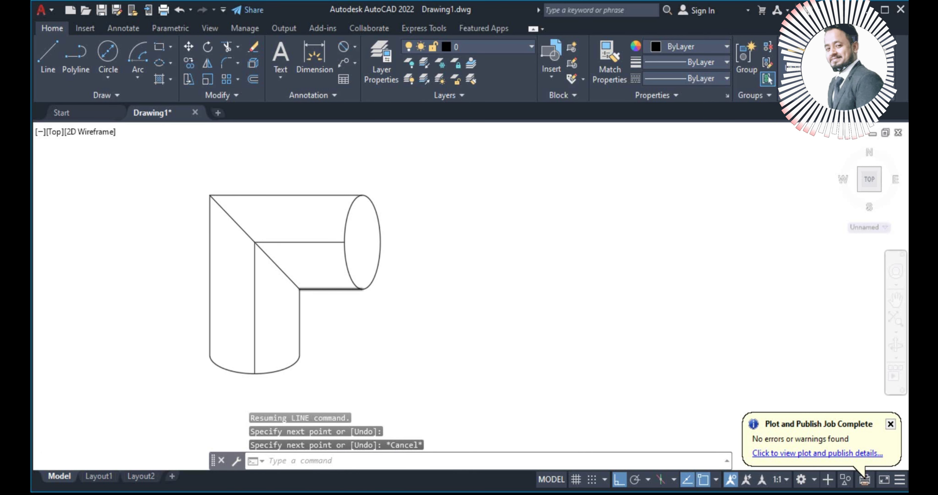
pyautogui.scroll(2, 312, 293)
pyautogui.moveTo(382, 329); pyautogui.dragTo(358, 337, button='middle')
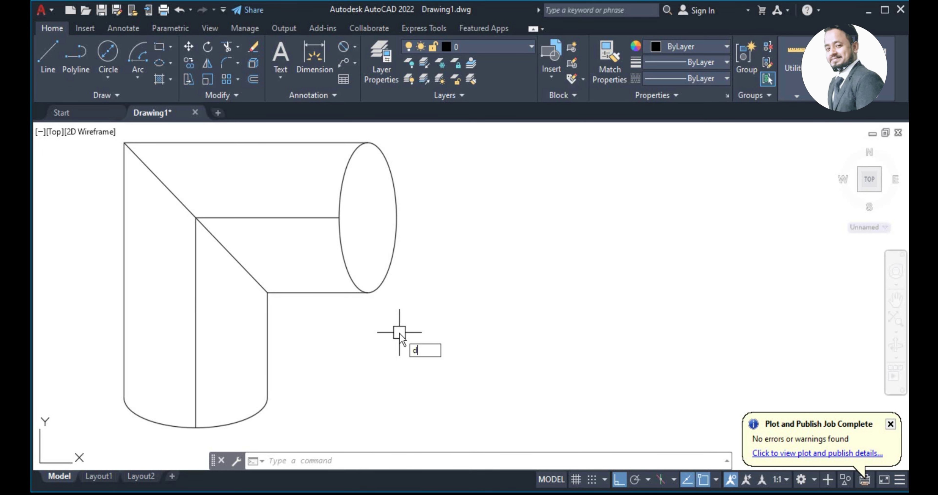
pyautogui.write('i')
pyautogui.press('Return')
# Add linear dimensions: 50 for the ellipse height, 85 across the top, 85 down the left side.
pyautogui.click(367, 142)
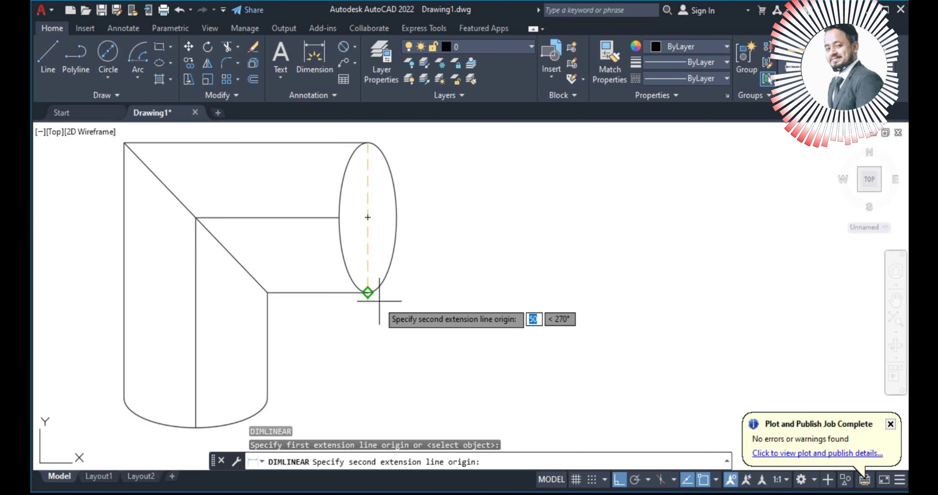
pyautogui.click(368, 292)
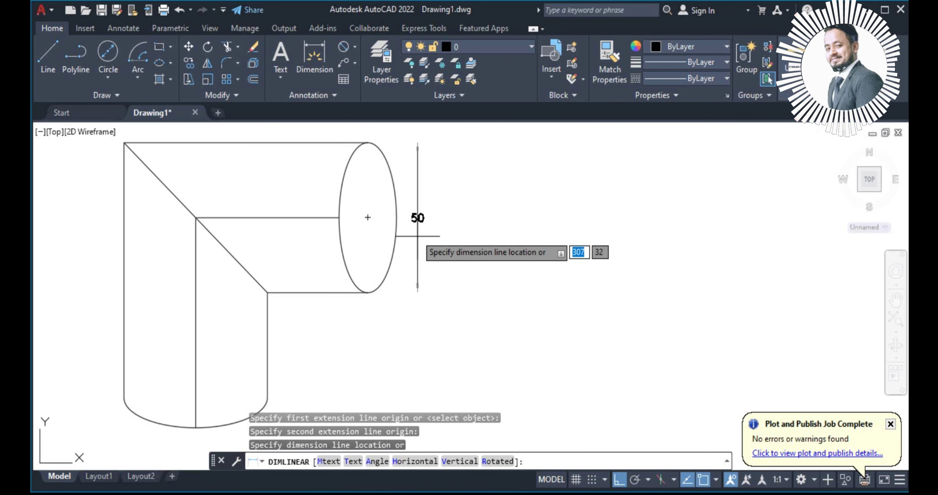
pyautogui.click(416, 251)
pyautogui.press('Return')
pyautogui.click(124, 143)
pyautogui.click(367, 143)
pyautogui.click(285, 128)
pyautogui.scroll(-2, 417, 283)
pyautogui.press('Return')
pyautogui.click(234, 195)
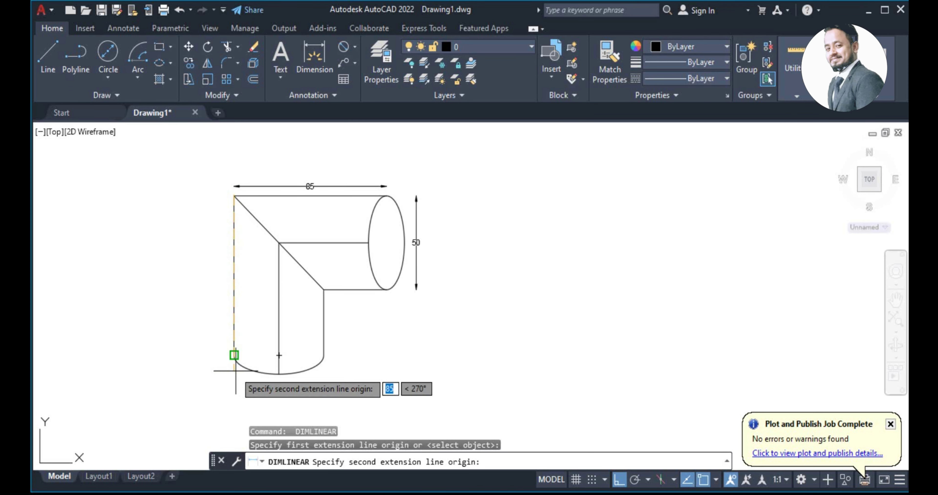
pyautogui.click(235, 355)
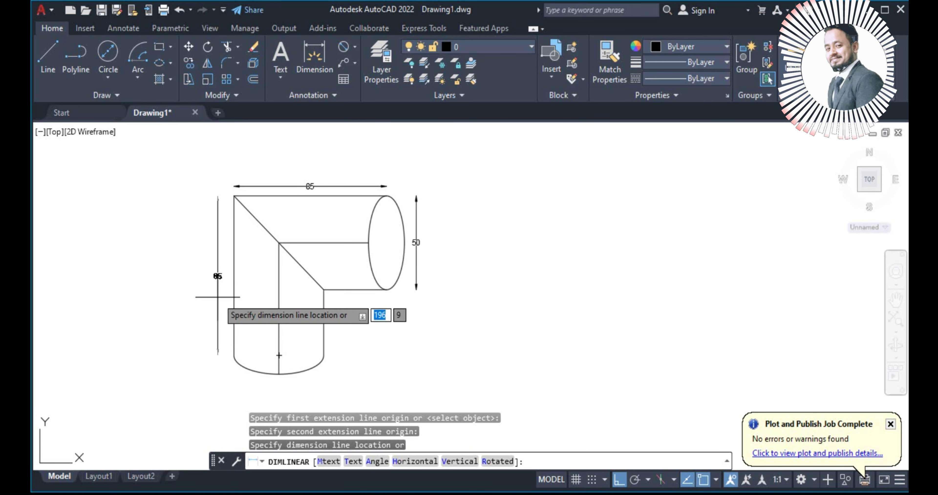
pyautogui.click(218, 275)
# Dimension the bottom width as 50 and the ellipse width as 20, then recentre the view.
pyautogui.scroll(2, 274, 393)
pyautogui.press('Return')
pyautogui.click(210, 336)
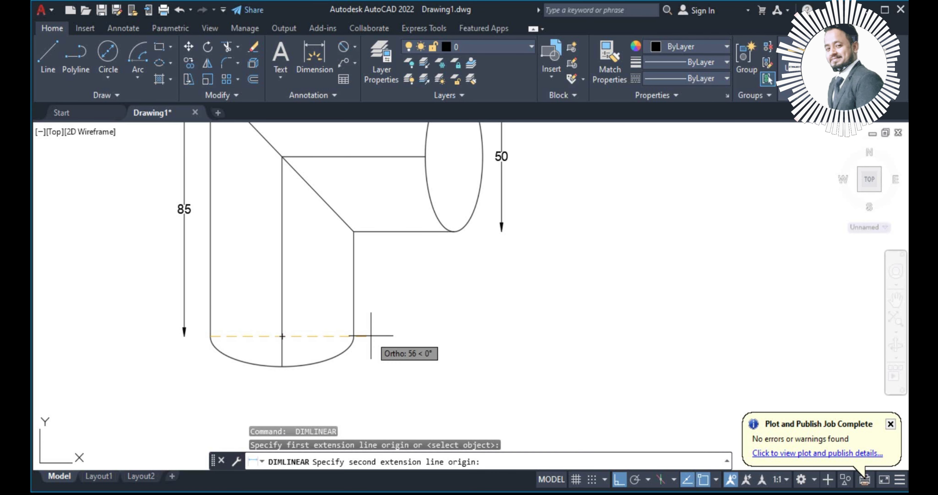
pyautogui.click(354, 336)
pyautogui.click(237, 377)
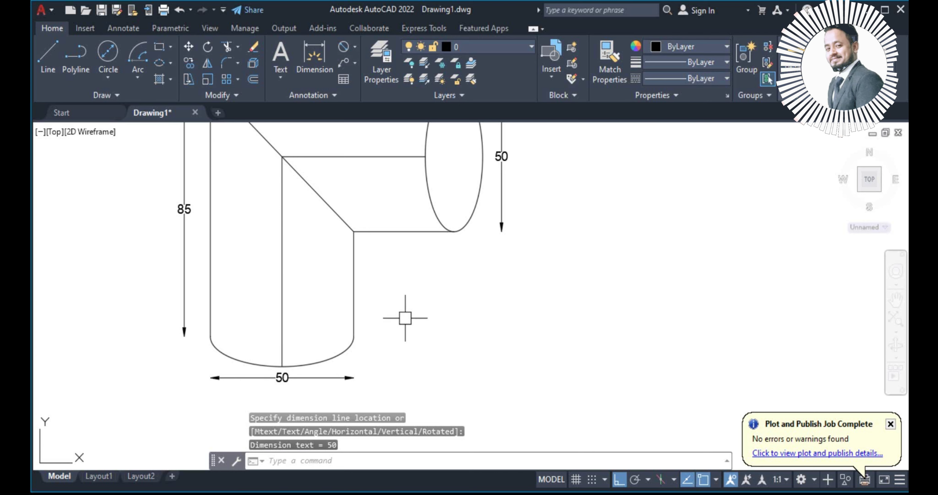
pyautogui.press('Return')
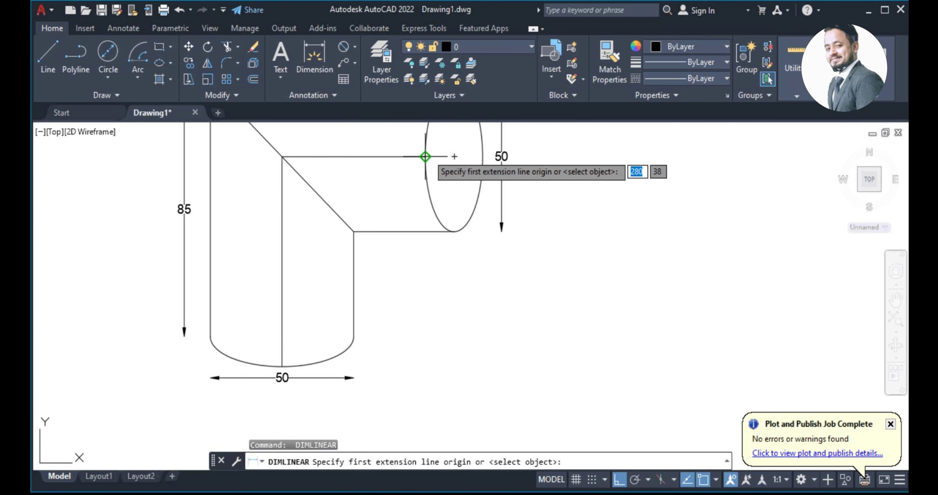
pyautogui.click(425, 157)
pyautogui.click(482, 157)
pyautogui.click(474, 251)
pyautogui.scroll(-2, 329, 318)
pyautogui.moveTo(418, 313)
pyautogui.mouseDown(button='middle')
pyautogui.moveTo(316, 322)
pyautogui.moveTo(272, 332)
pyautogui.moveTo(262, 350)
pyautogui.mouseUp(button='middle')
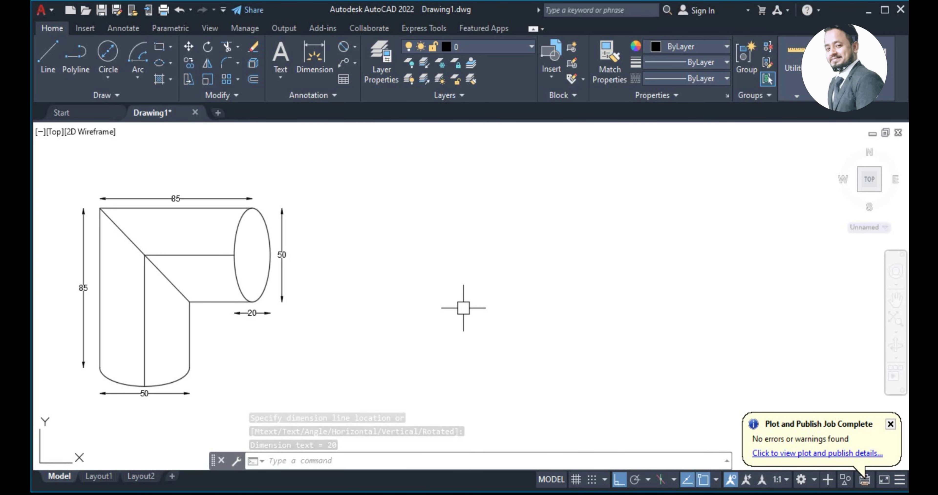
pyautogui.moveTo(465, 310); pyautogui.dragTo(446, 311, button='middle')
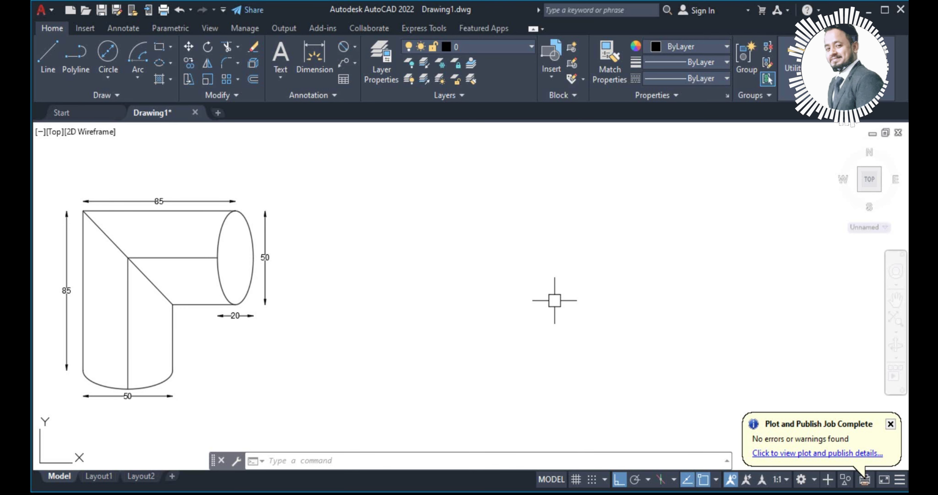
# Draw a 95-diameter circle to the right of the elbow.
pyautogui.press('Escape')
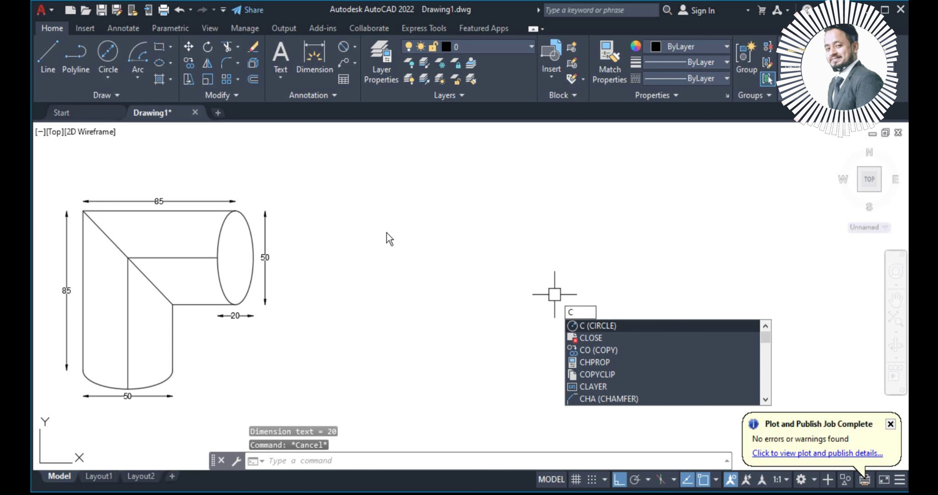
pyautogui.press('Escape')
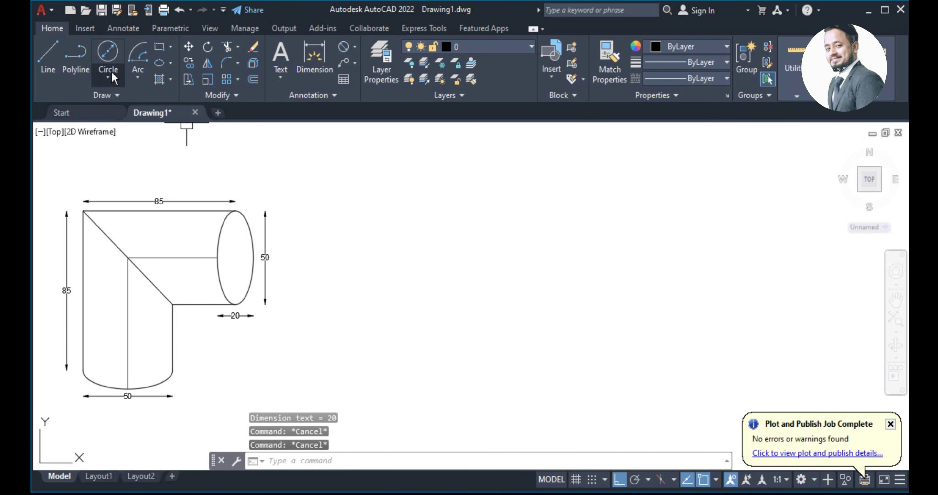
pyautogui.click(110, 78)
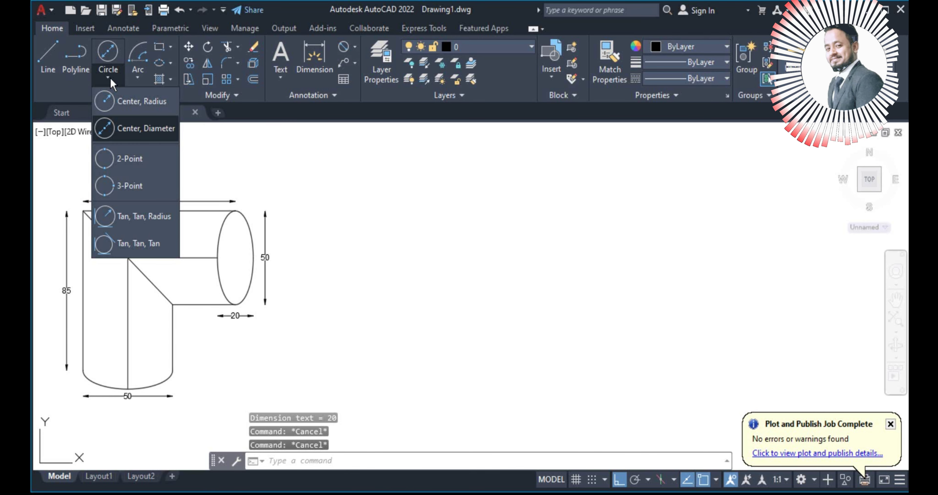
pyautogui.click(152, 134)
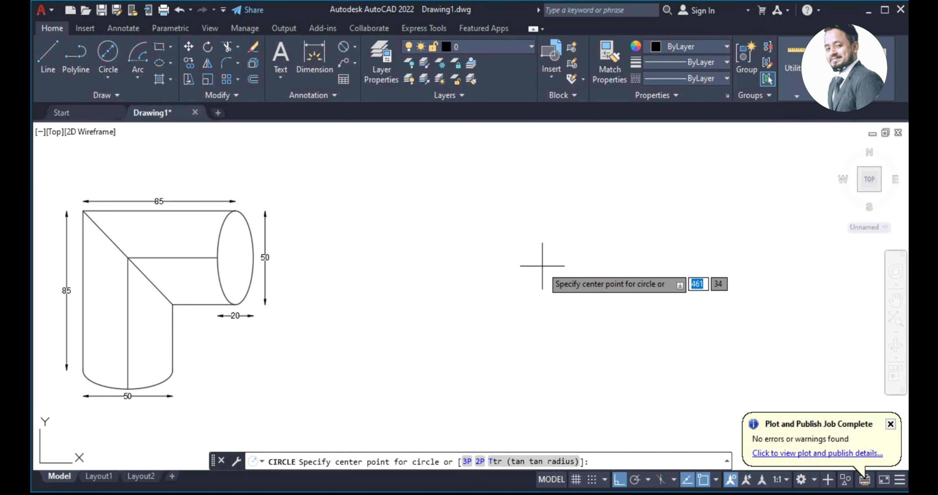
pyautogui.click(554, 281)
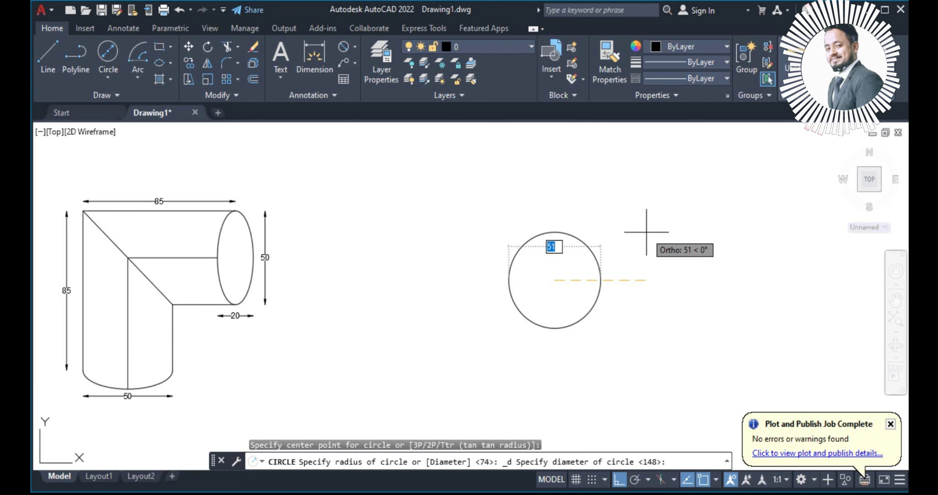
pyautogui.write('95')
pyautogui.press('Return')
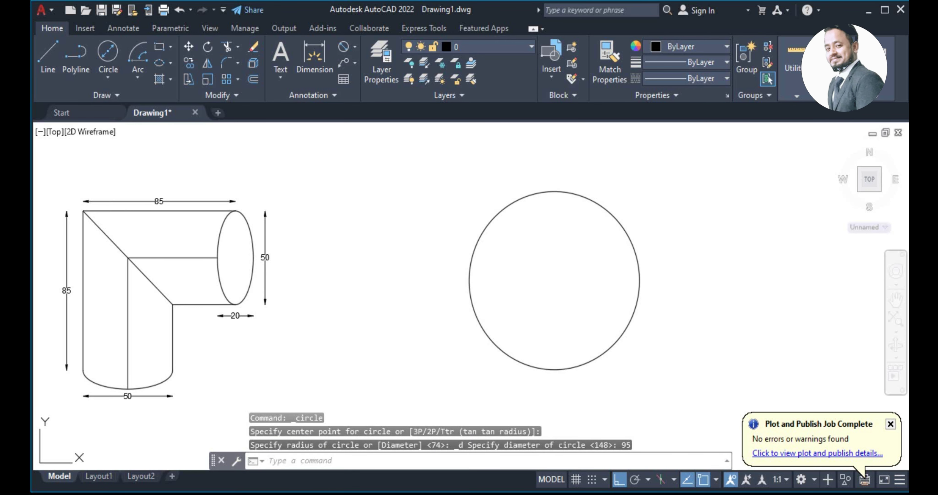
# Add circles of diameter 110 and 148 on the same centre.
pyautogui.press('Return')
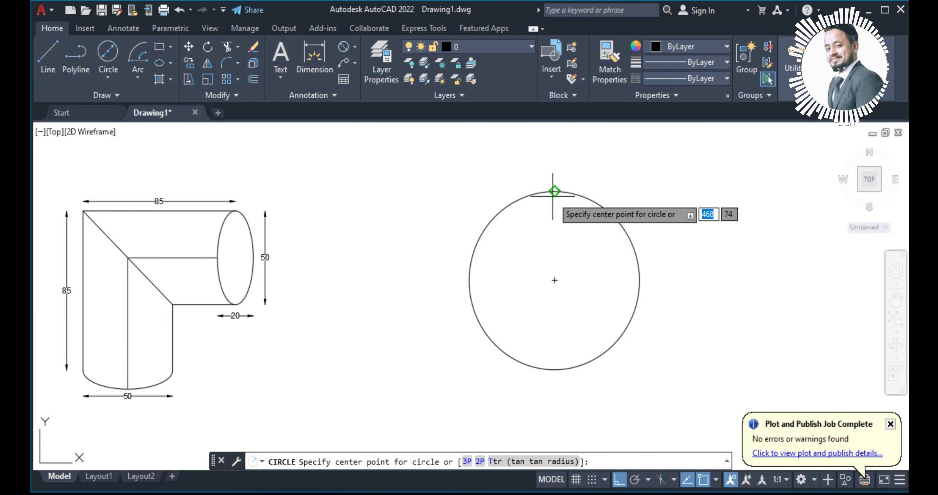
pyautogui.click(554, 281)
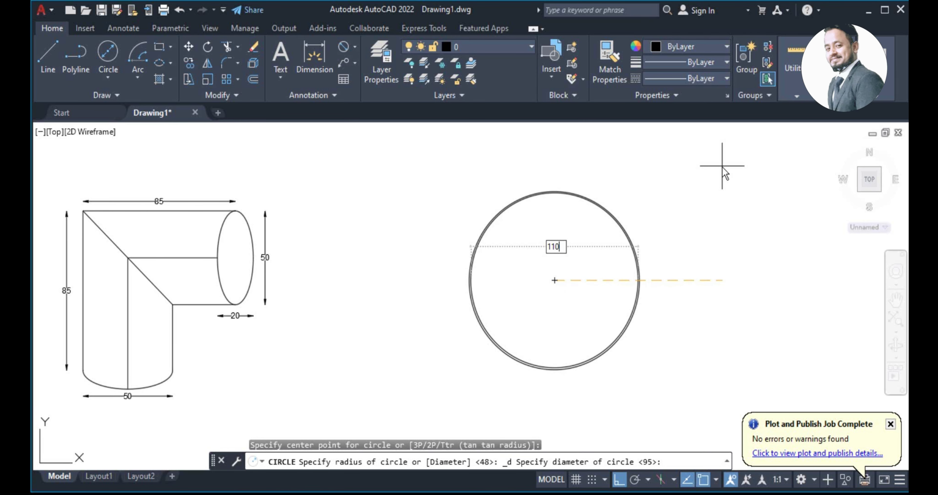
pyautogui.write('110')
pyautogui.press('Return')
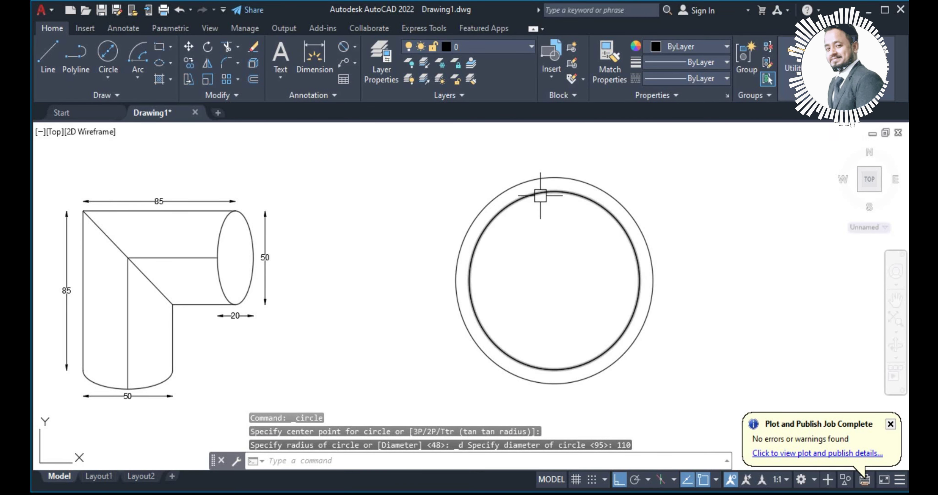
pyautogui.click(104, 51)
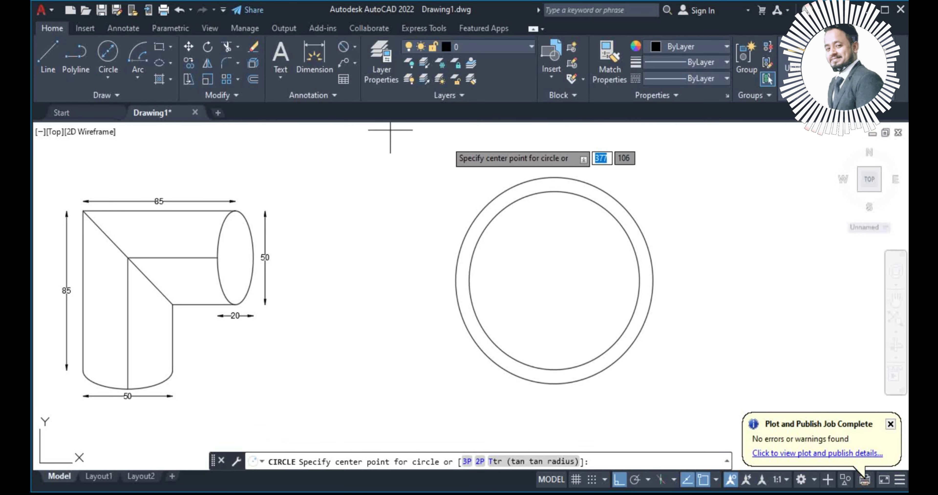
pyautogui.click(554, 281)
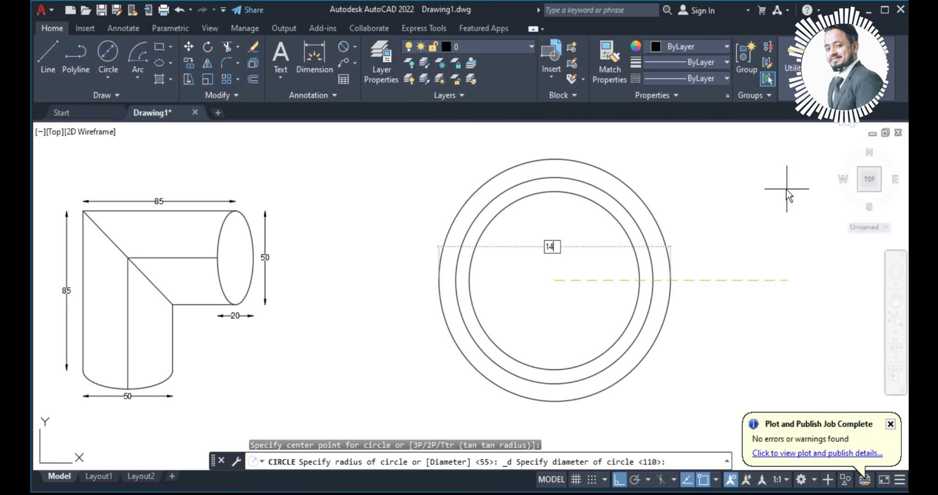
pyautogui.write('148')
pyautogui.press('Return')
pyautogui.scroll(-2, 404, 245)
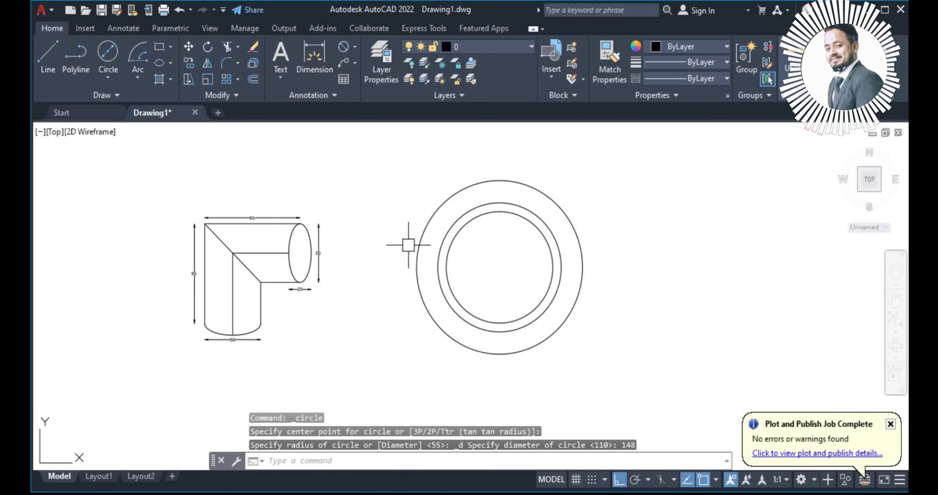
# Draw an ellipse centred on the circles with a 138 half-axis, its sides on the 148 circle.
pyautogui.click(171, 62)
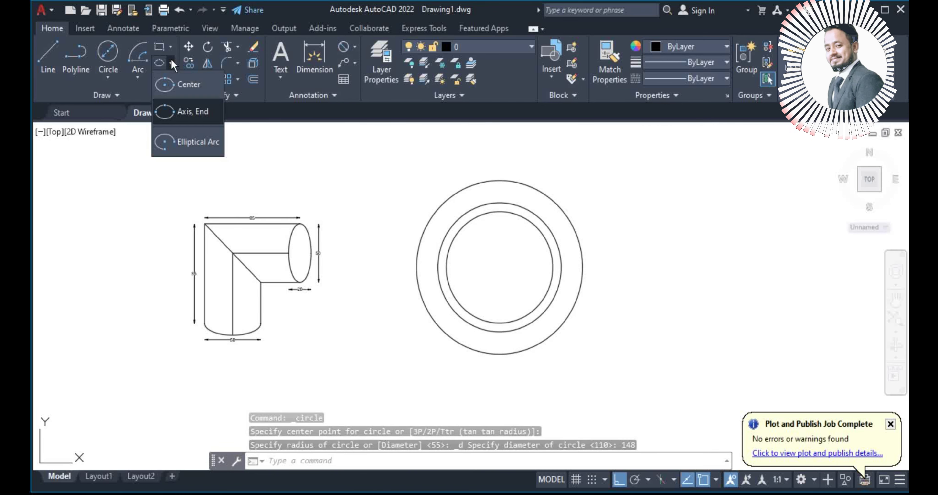
pyautogui.click(180, 83)
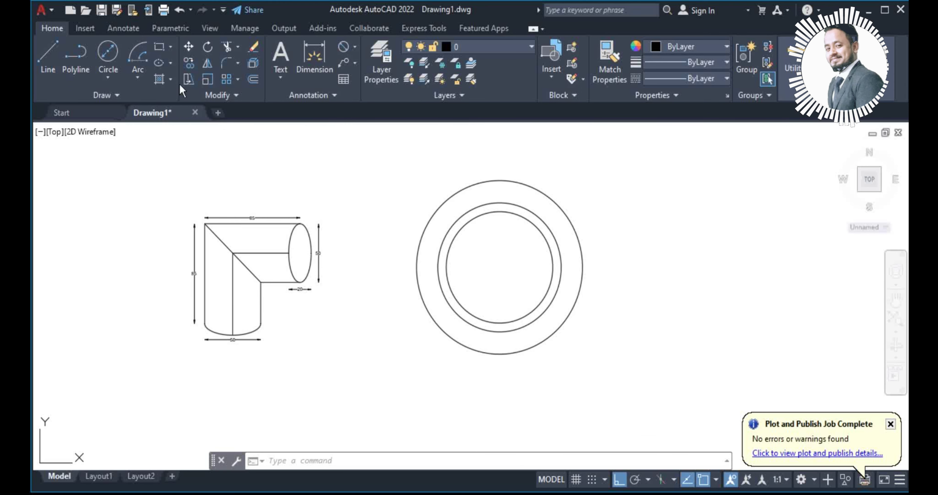
pyautogui.click(499, 267)
pyautogui.scroll(-2, 489, 233)
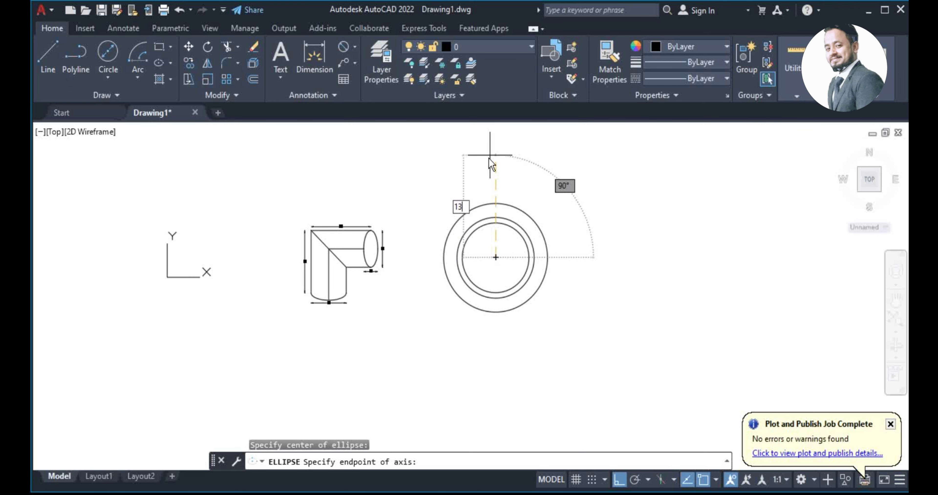
pyautogui.write('138')
pyautogui.press('Return')
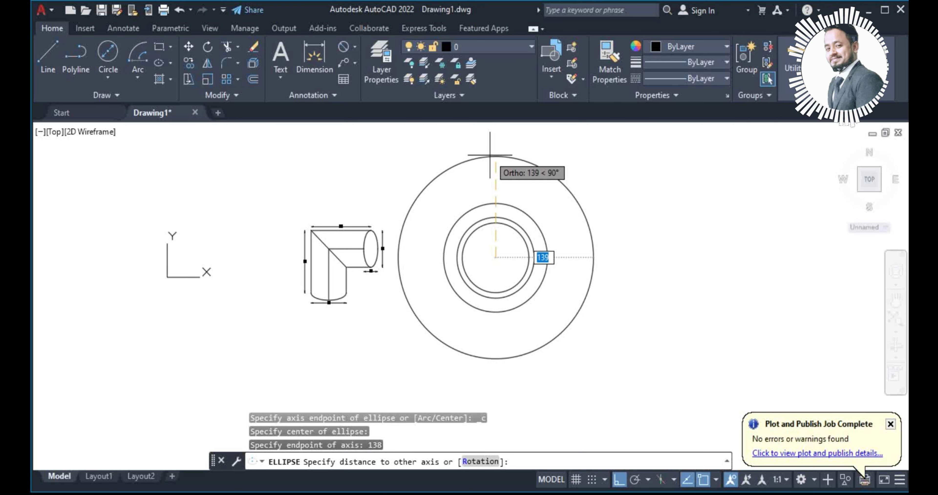
pyautogui.scroll(2, 547, 260)
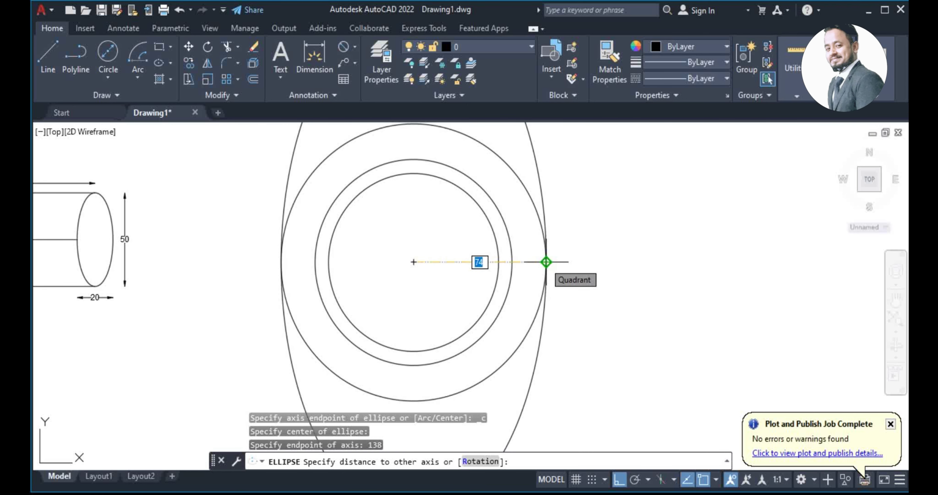
pyautogui.click(546, 262)
pyautogui.scroll(-2, 540, 253)
pyautogui.moveTo(538, 287)
pyautogui.mouseDown(button='middle')
pyautogui.moveTo(507, 313)
pyautogui.moveTo(491, 276)
pyautogui.mouseUp(button='middle')
pyautogui.scroll(-2, 505, 309)
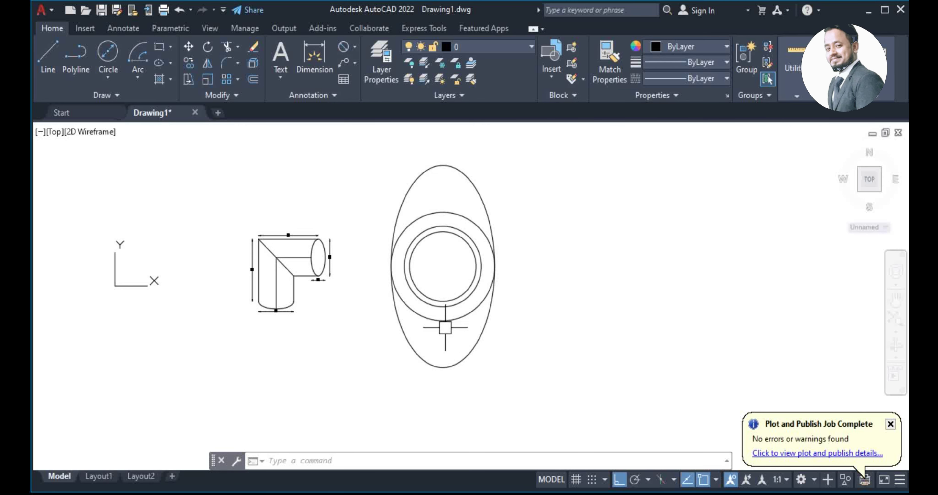
pyautogui.scroll(2, 445, 327)
pyautogui.scroll(-2, 445, 327)
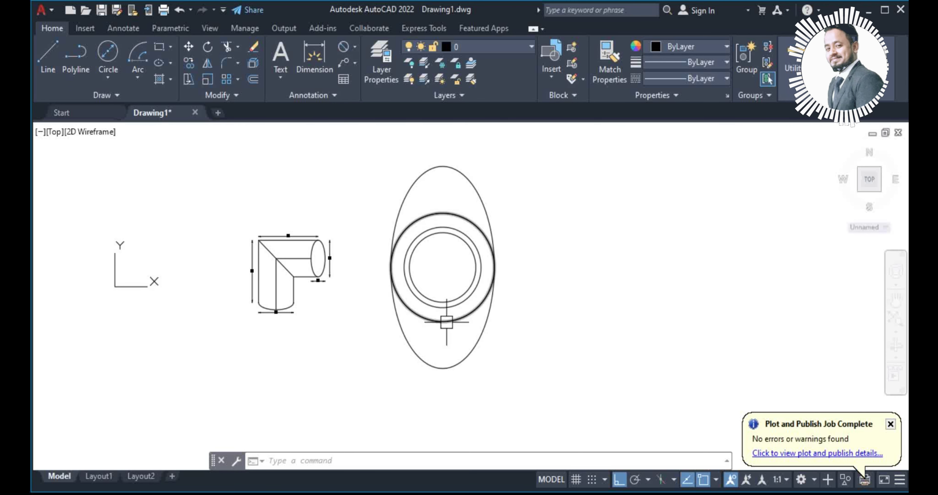
# Draw two 100-unit lines from the circles' centre, one straight up and one straight down.
pyautogui.write('l')
pyautogui.press('Return')
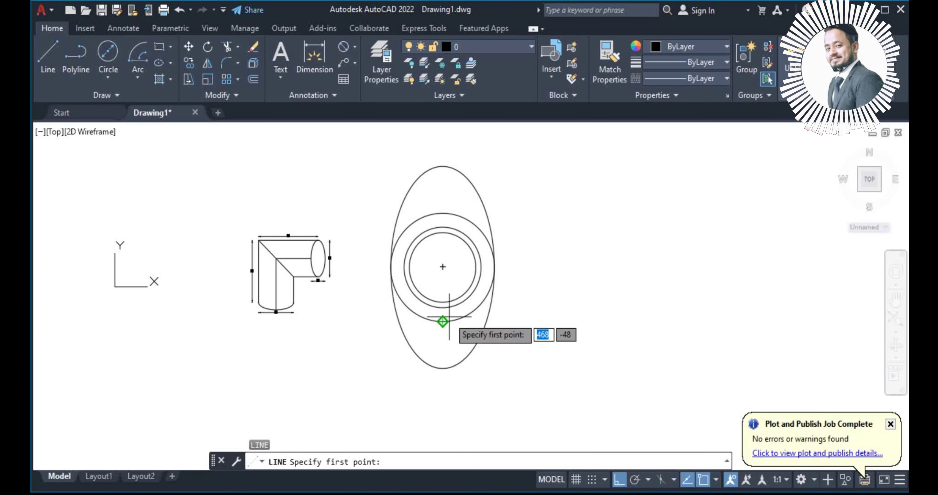
pyautogui.click(443, 266)
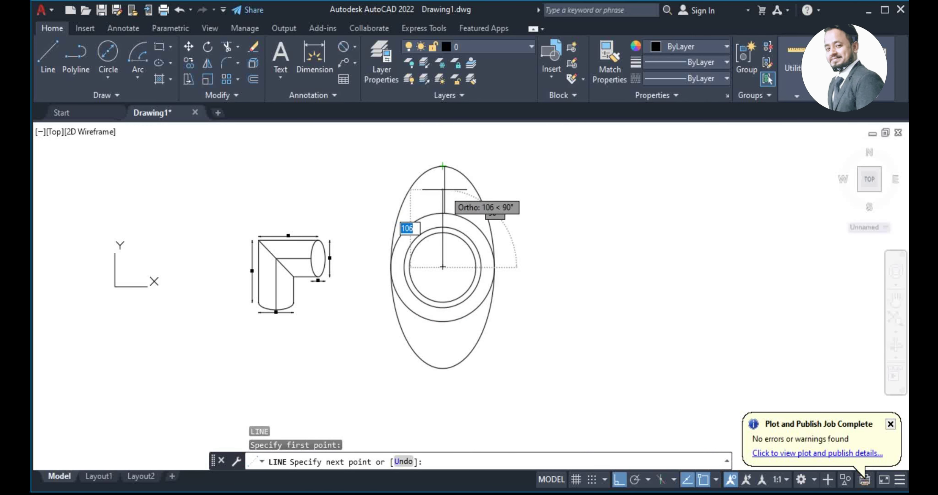
pyautogui.write('100')
pyautogui.press('Return')
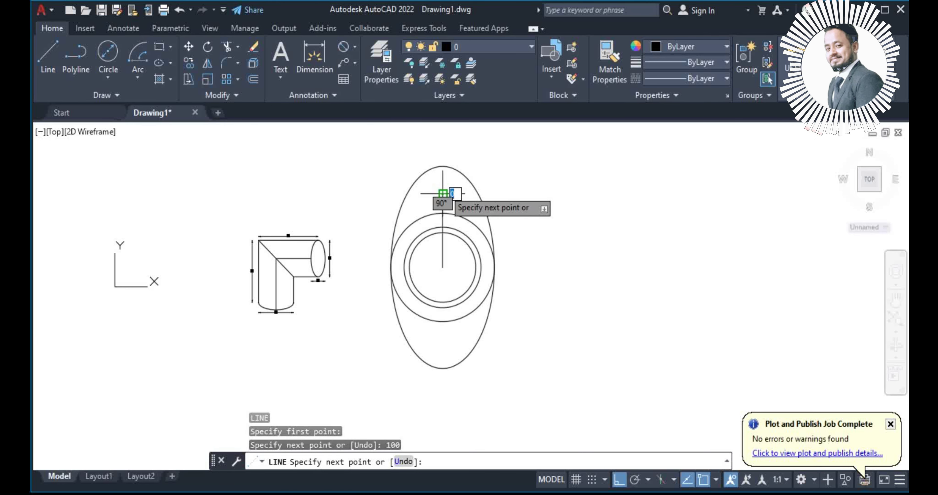
pyautogui.press('Escape')
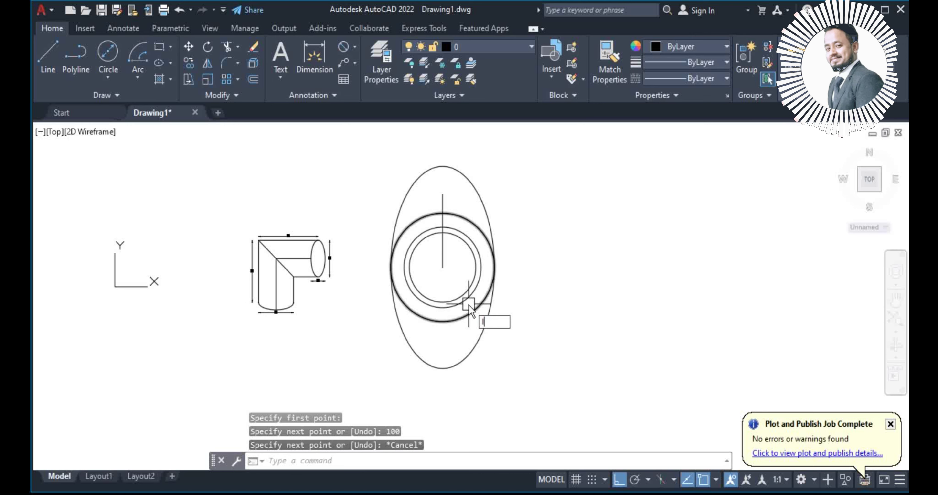
pyautogui.press('Return')
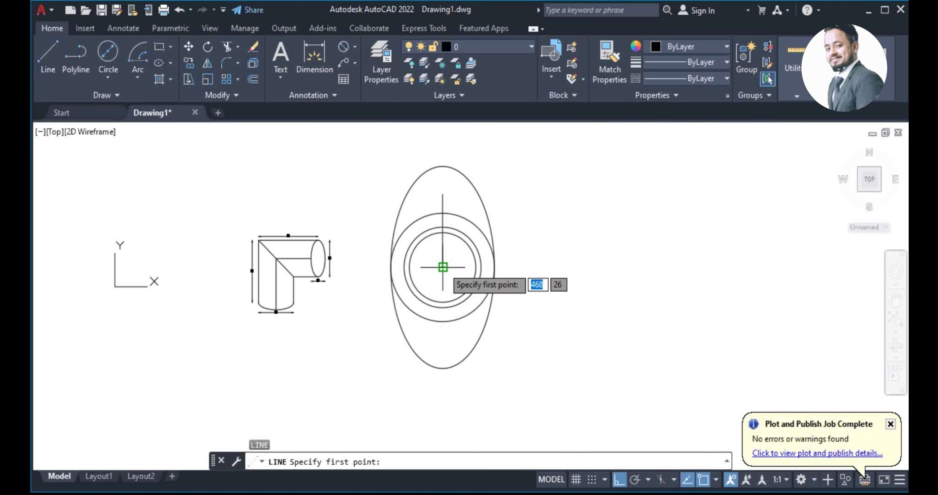
pyautogui.click(443, 267)
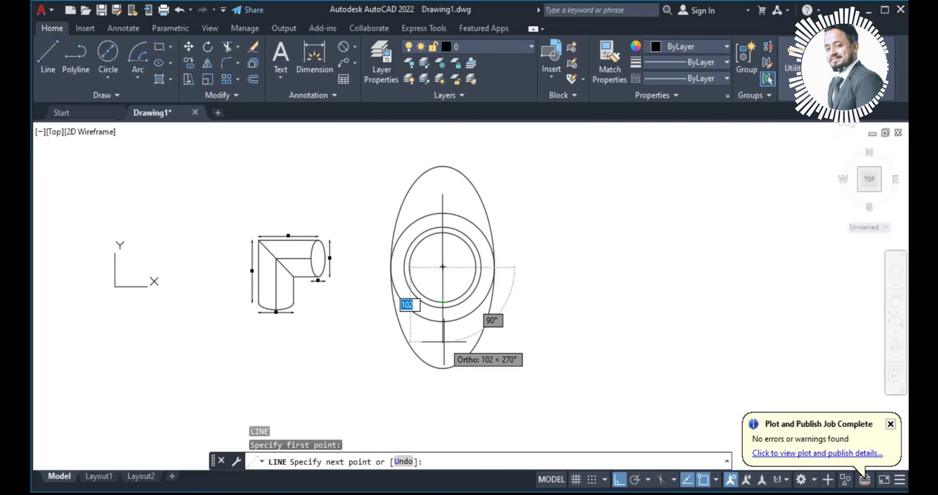
pyautogui.write('100')
pyautogui.press('Return')
pyautogui.press('Escape')
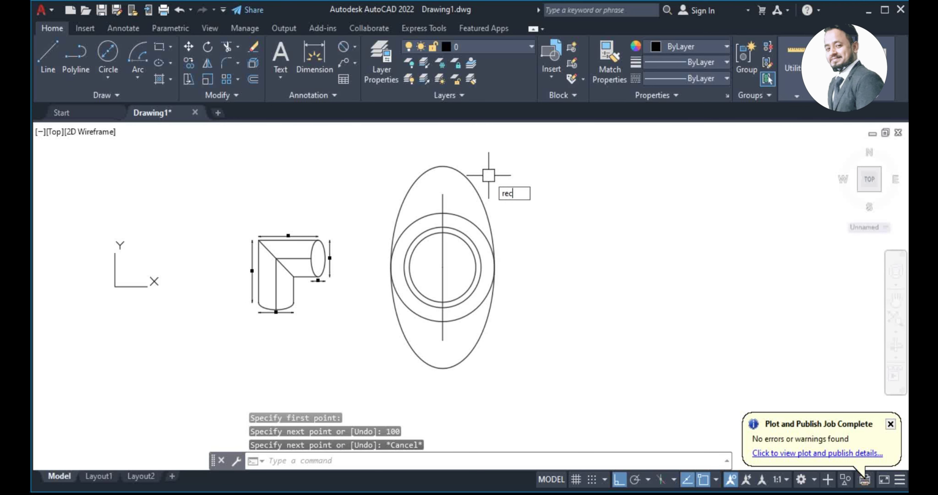
# Draw a 29 by 29 square beside the circles.
pyautogui.press('Return')
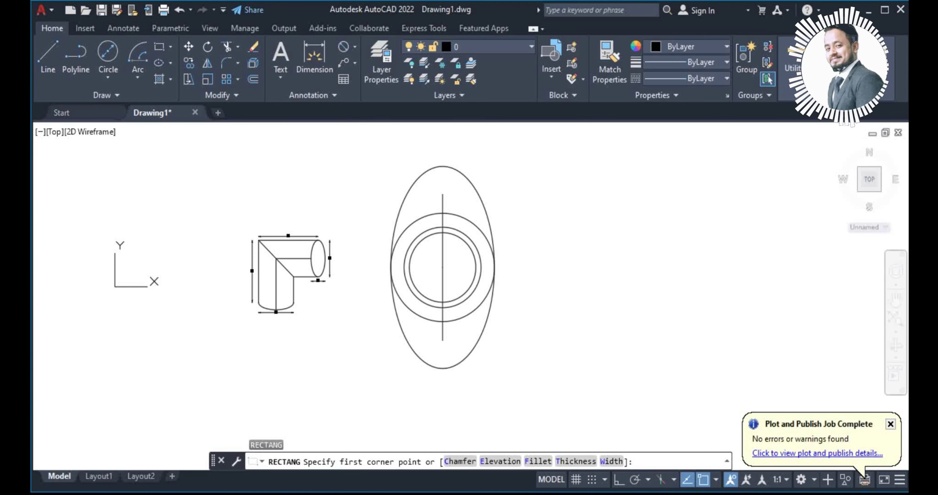
pyautogui.click(551, 196)
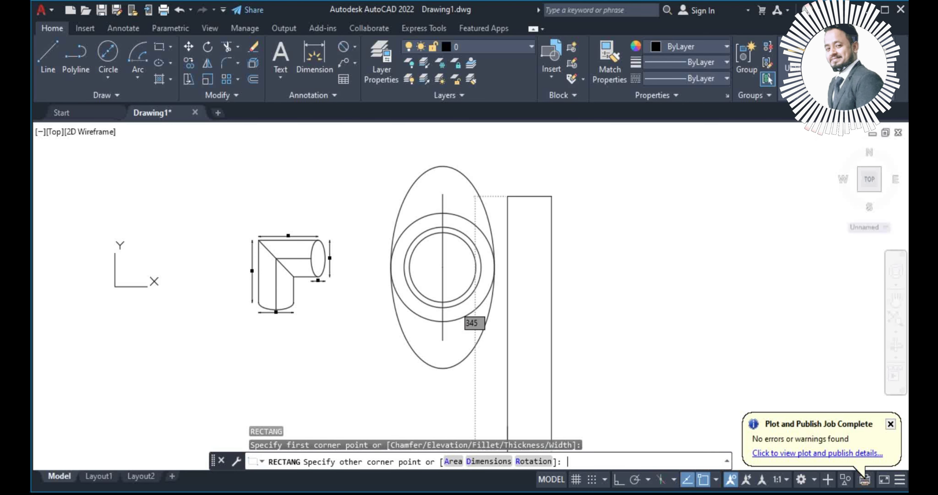
pyautogui.click(481, 462)
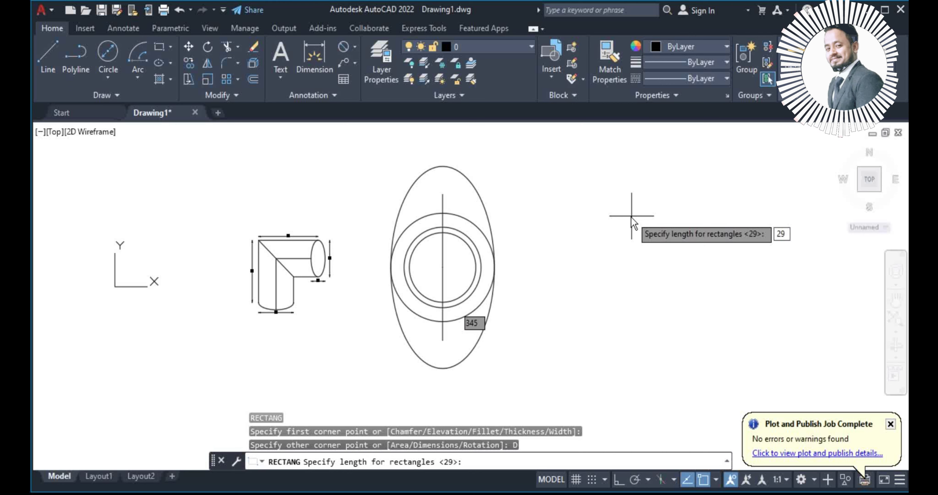
pyautogui.press('Return')
pyautogui.press('Return')
pyautogui.click(595, 263)
# Move the square so its top midpoint sits at the ellipse's top on the vertical line.
pyautogui.click(544, 171)
pyautogui.click(597, 248)
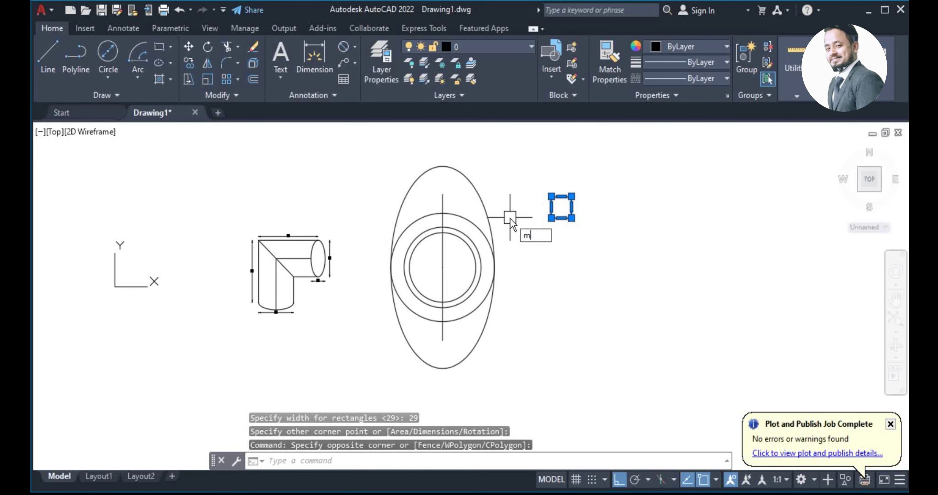
pyautogui.press('Return')
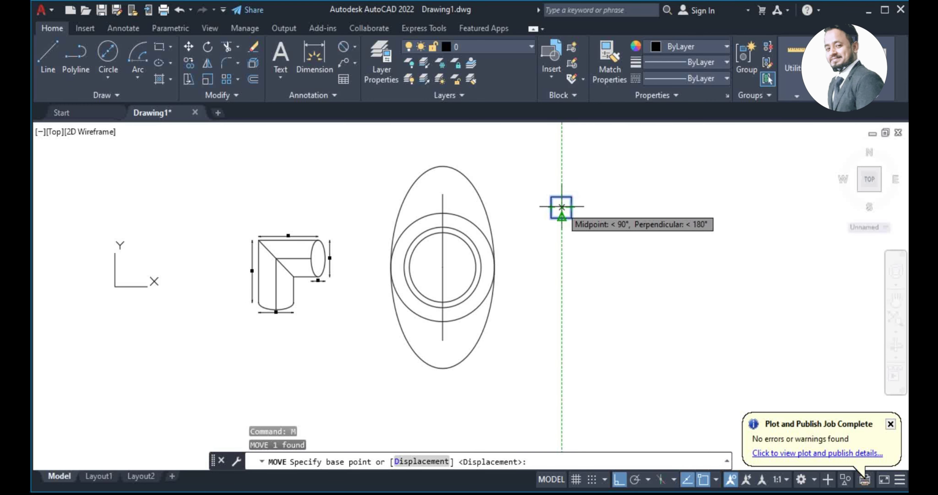
pyautogui.click(562, 206)
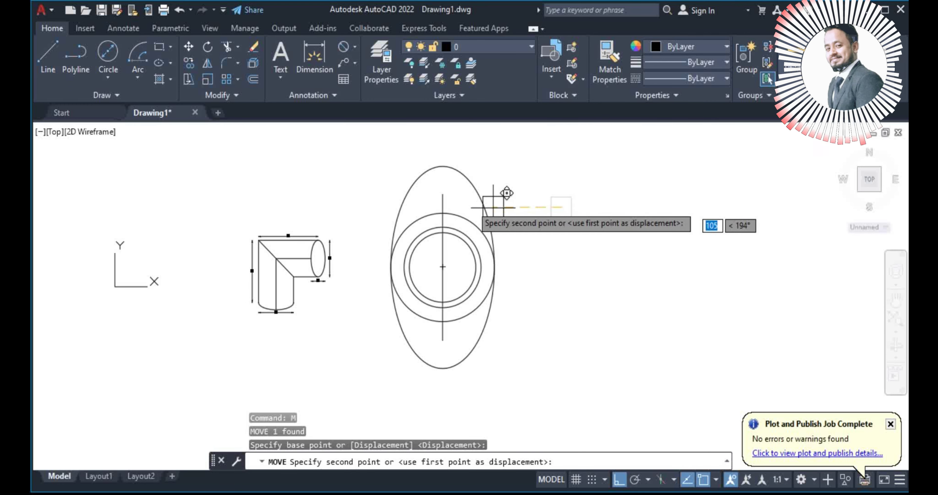
pyautogui.click(443, 194)
pyautogui.scroll(2, 436, 202)
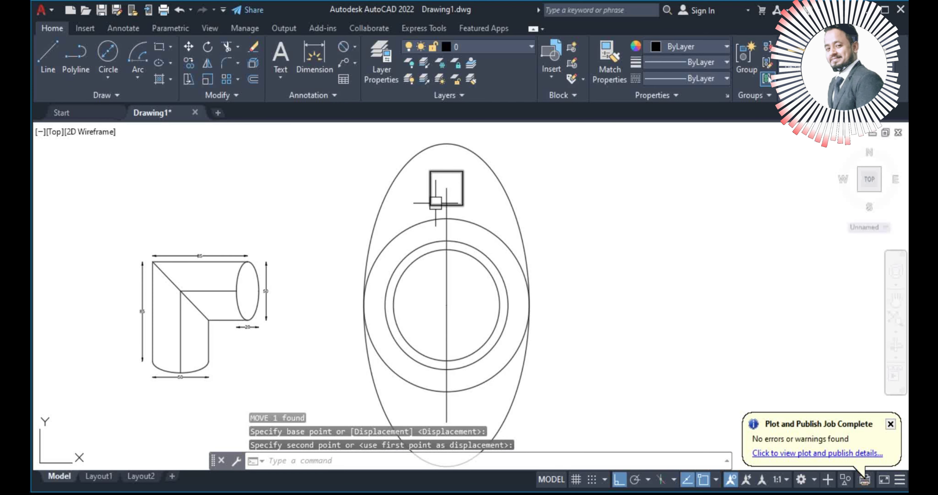
pyautogui.click(463, 172)
pyautogui.scroll(-3, 544, 203)
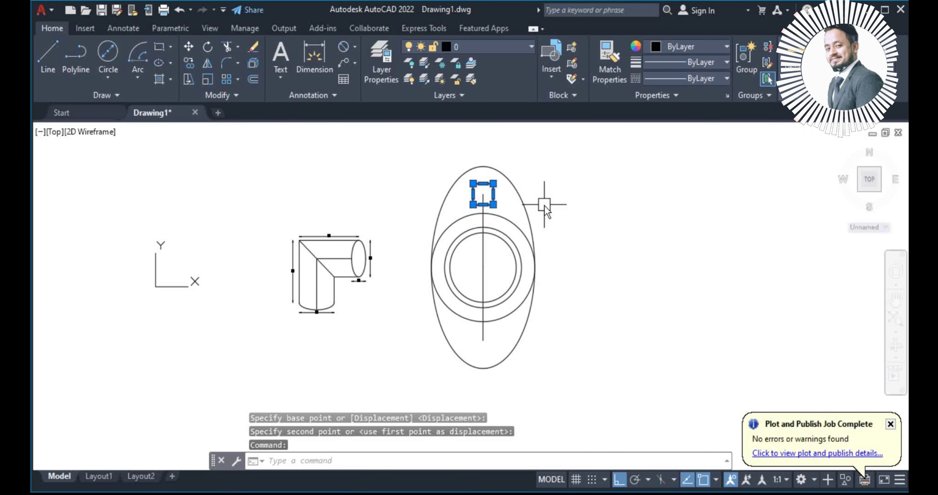
# Copy the square 200 units straight down with CP.
pyautogui.write('CP')
pyautogui.press('Return')
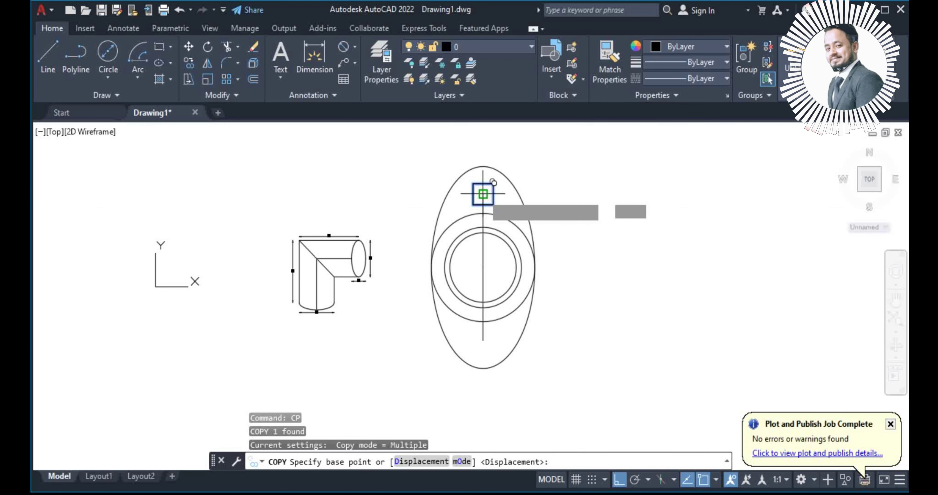
pyautogui.click(483, 194)
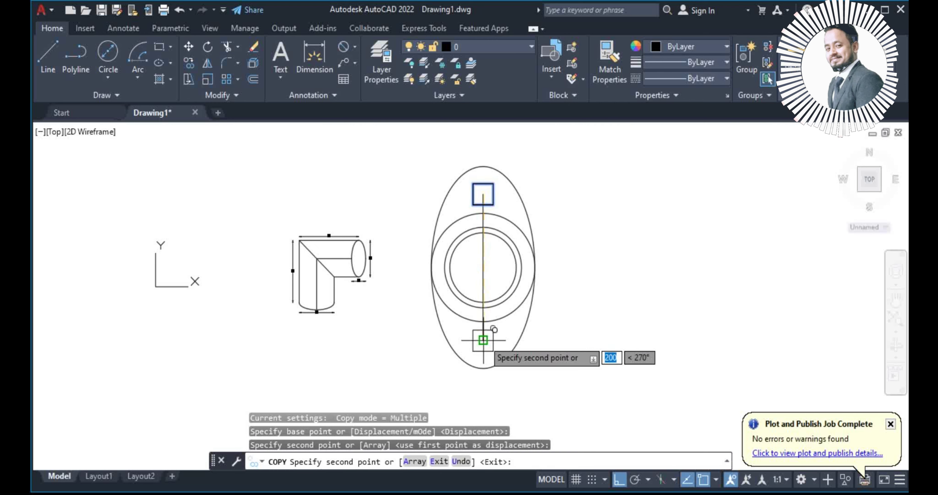
pyautogui.click(483, 340)
pyautogui.press('Escape')
# Delete the two vertical centre lines and the lower square copy.
pyautogui.click(483, 261)
pyautogui.click(483, 317)
pyautogui.press('Delete')
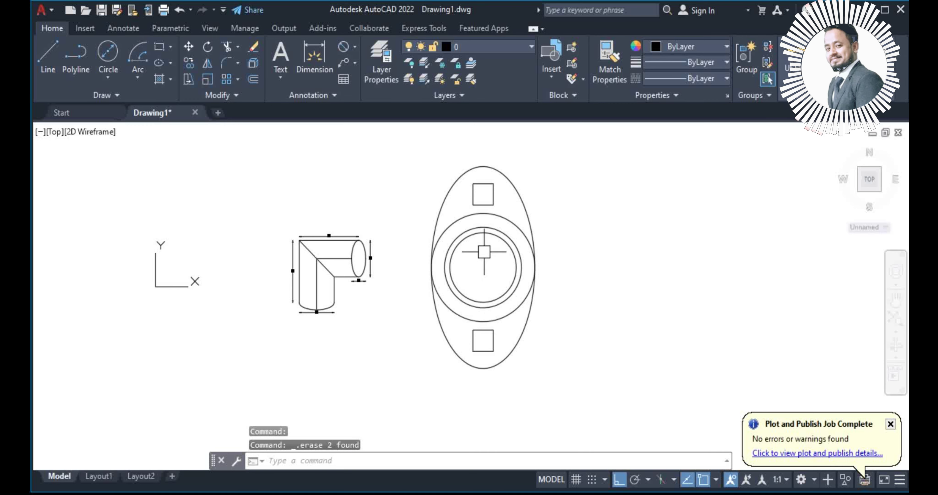
pyautogui.click(494, 342)
pyautogui.moveTo(494, 340)
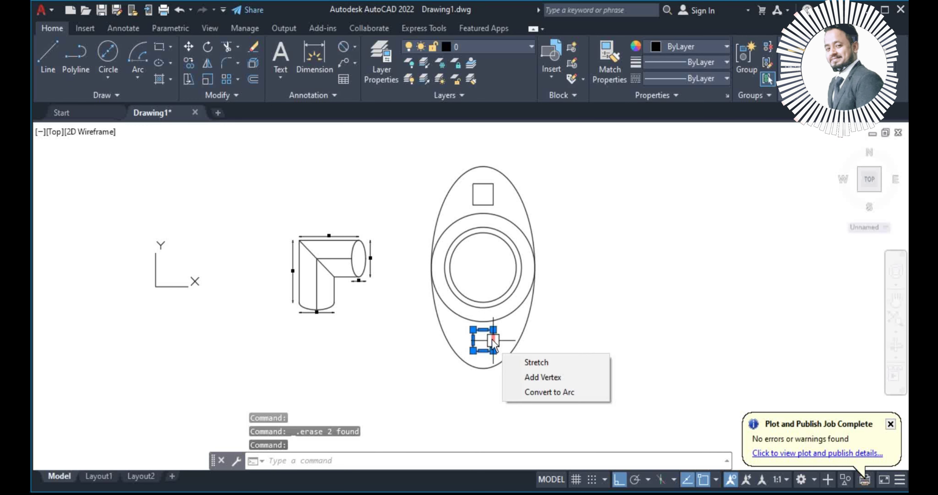
pyautogui.press('Delete')
# Mirror the top square across the outer circle's horizontal quadrants, keeping the original.
pyautogui.click(491, 182)
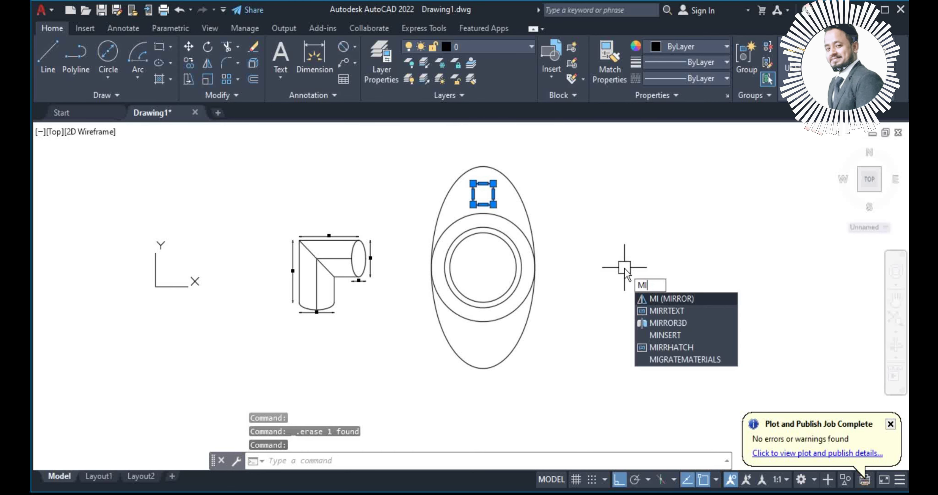
pyautogui.press('Return')
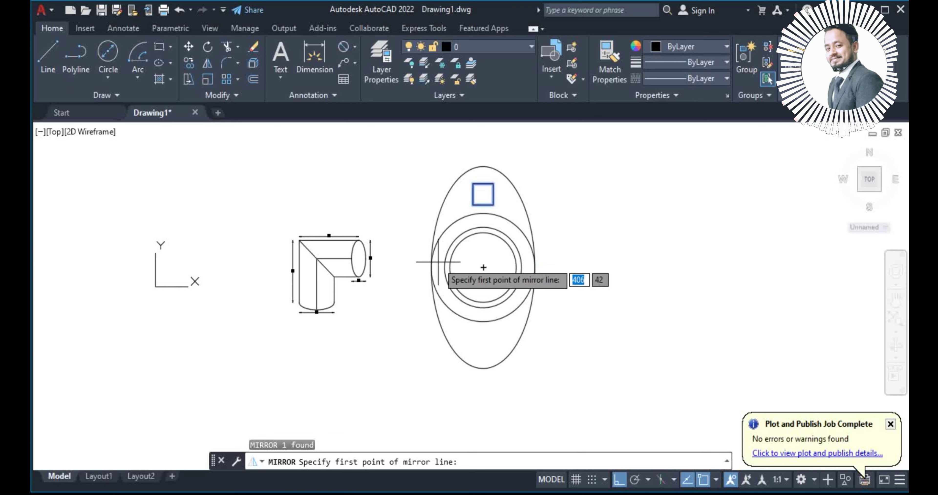
pyautogui.click(432, 268)
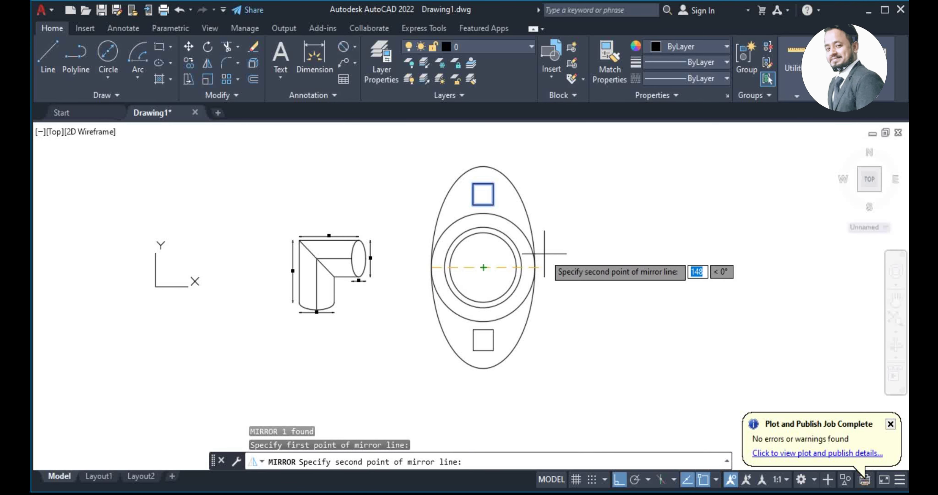
pyautogui.click(535, 268)
pyautogui.click(561, 318)
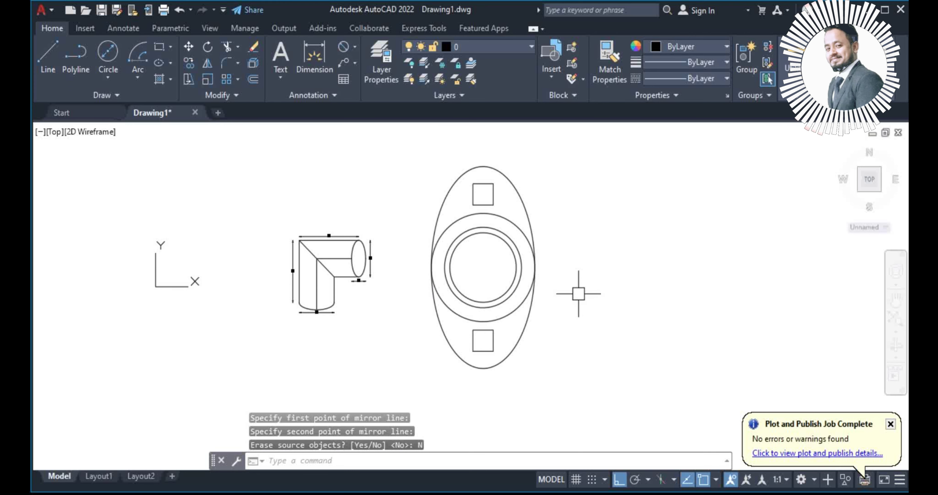